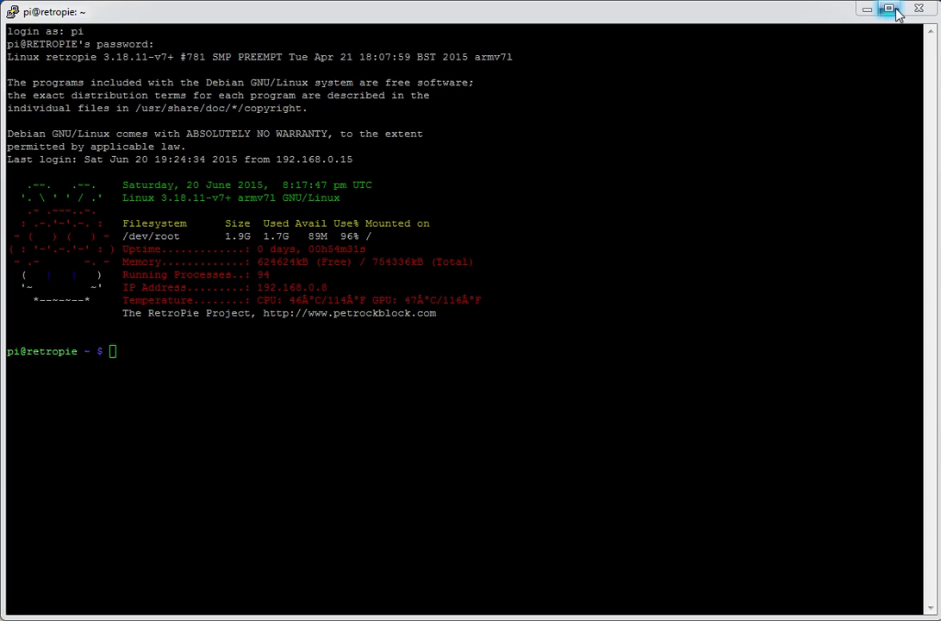
Focus the PuTTY terminal logged in to the RetroPie Pi as pi.
click(644, 103)
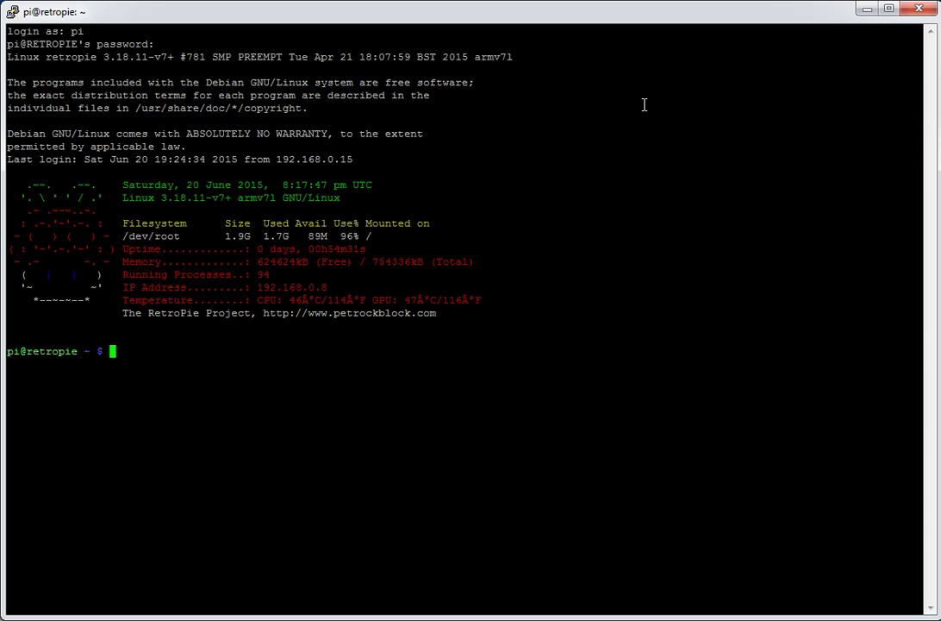
Show the current directory, move into RetroPie-Setup, and list its files.
text(pwd)
key(Return)
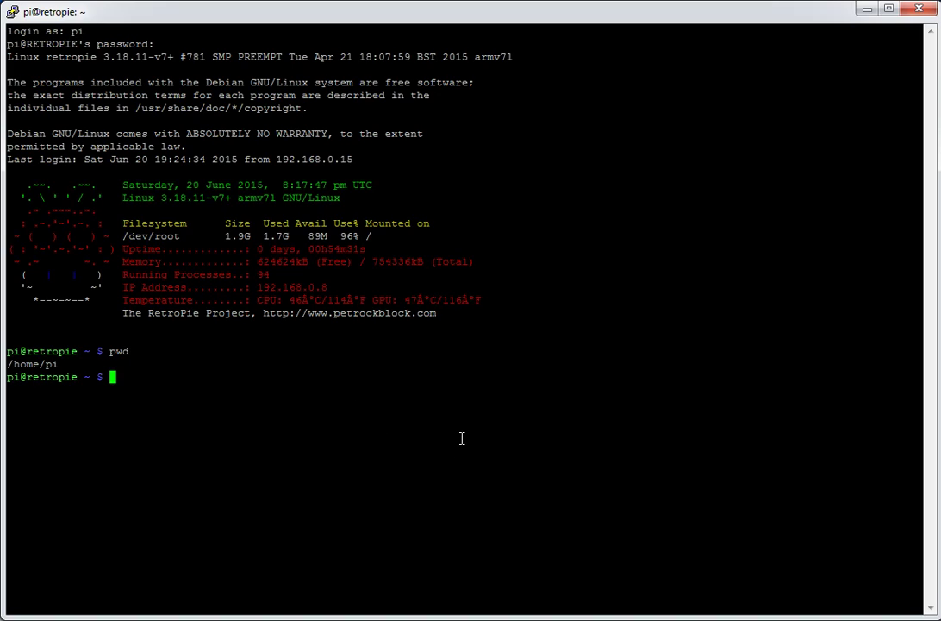
text(cd RetroPie)
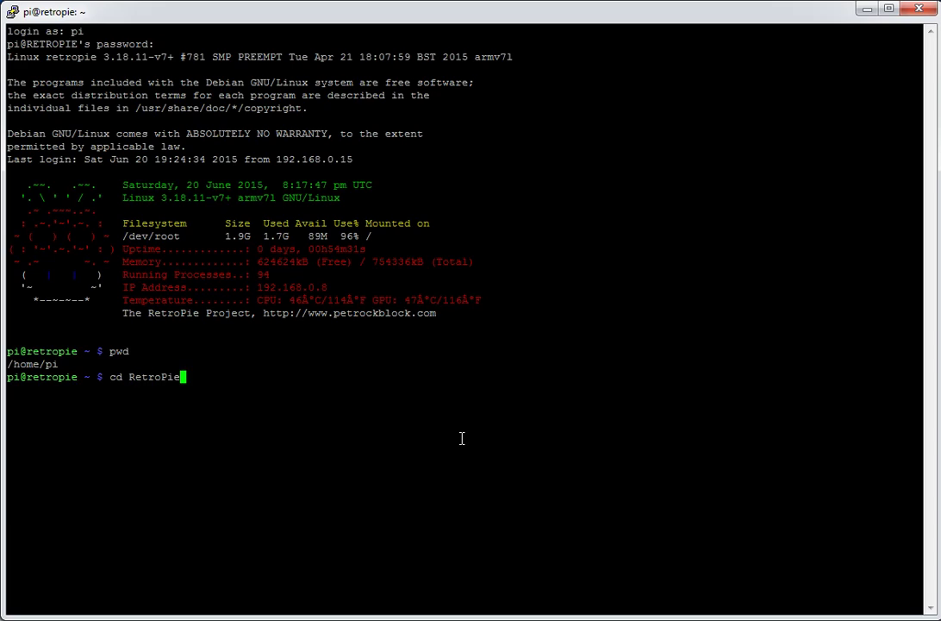
text(-)
key(Tab)
key(Return)
text(ls)
key(Return)
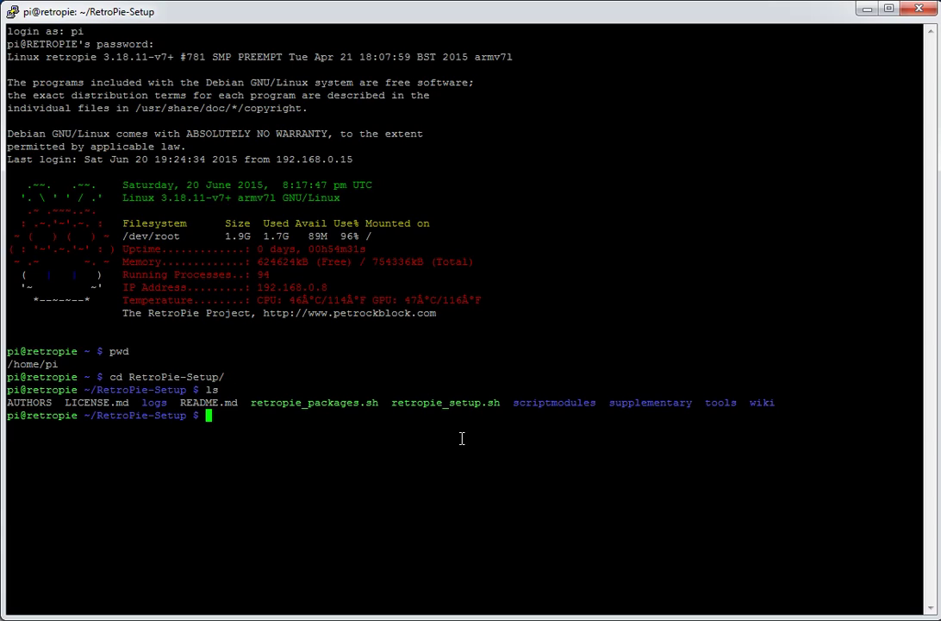
Run retropie_setup.sh with sudo.
text(sudo ./re)
key(Tab)
text(s)
key(Tab)
key(Return)
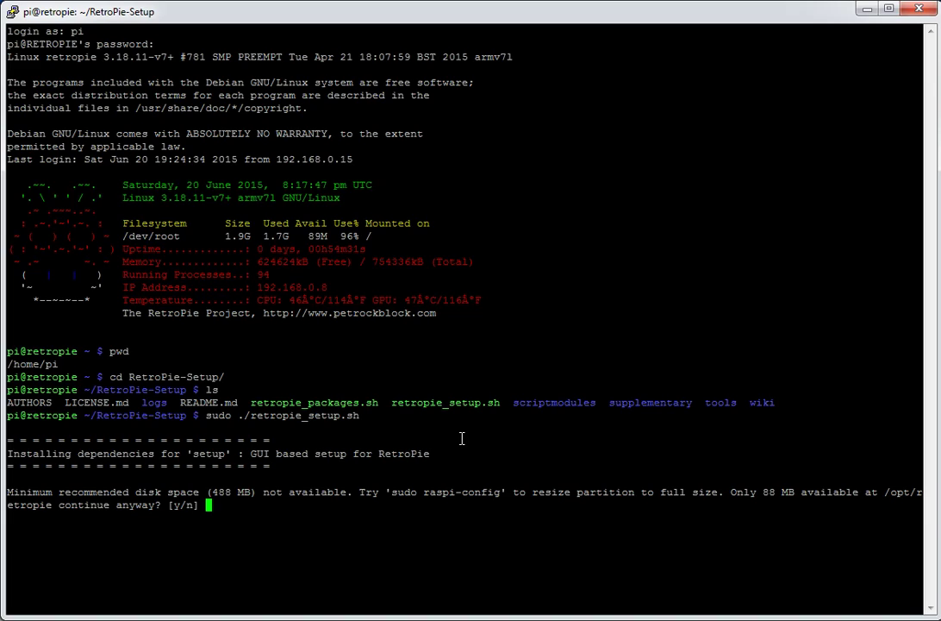
Accept the low disk space warning with y and open Setup / Configuration.
text(y)
key(Return)
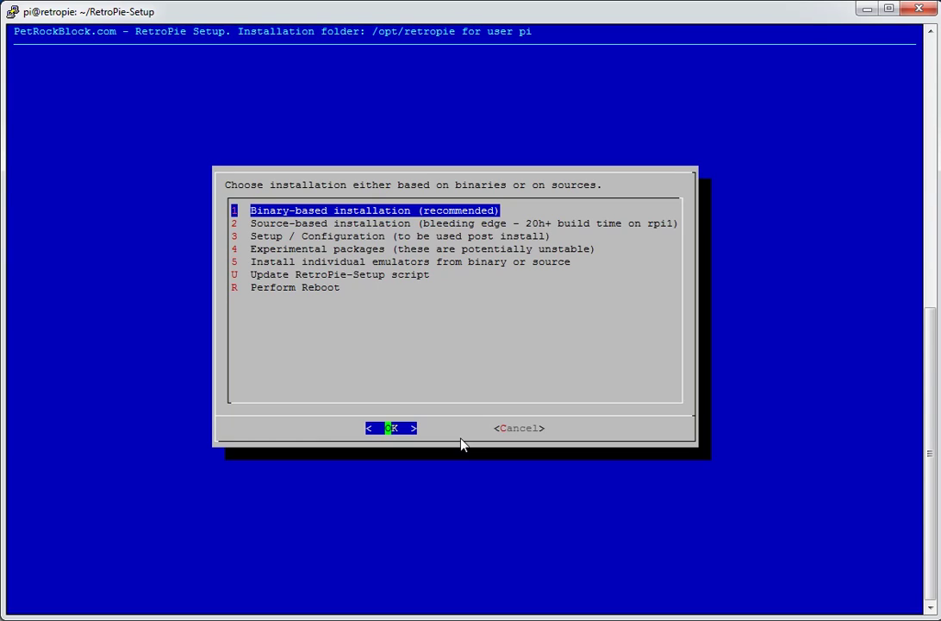
key(Down)
key(Down)
key(Down)
key(Up)
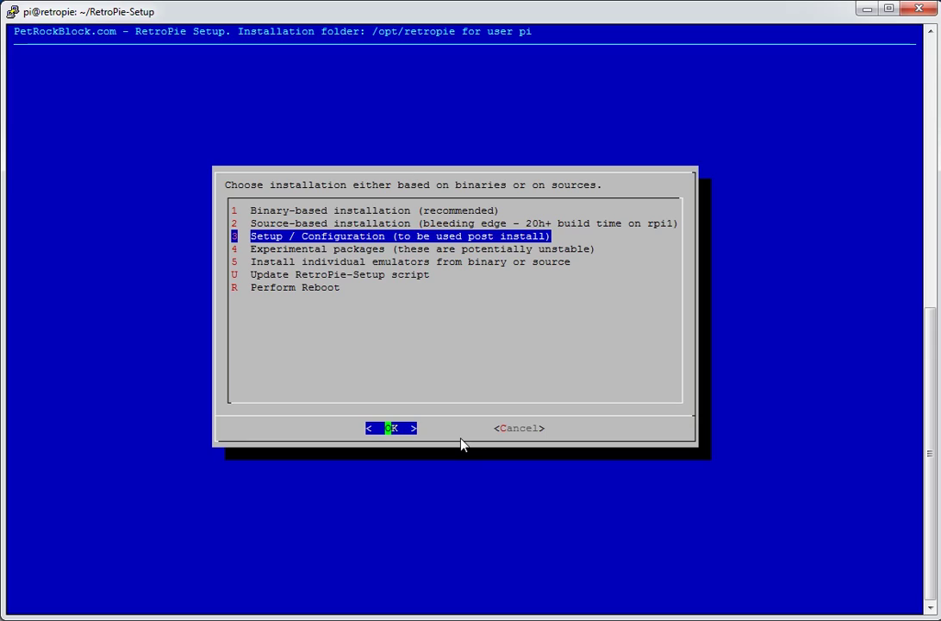
key(Return)
Enable the 328 USB ROM Service and acknowledge the confirmation.
key(Down)
key(Down)
key(Down)
key(Down)
key(Down)
key(Down)
key(End)
key(Up)
key(Up)
key(Up)
key(Down)
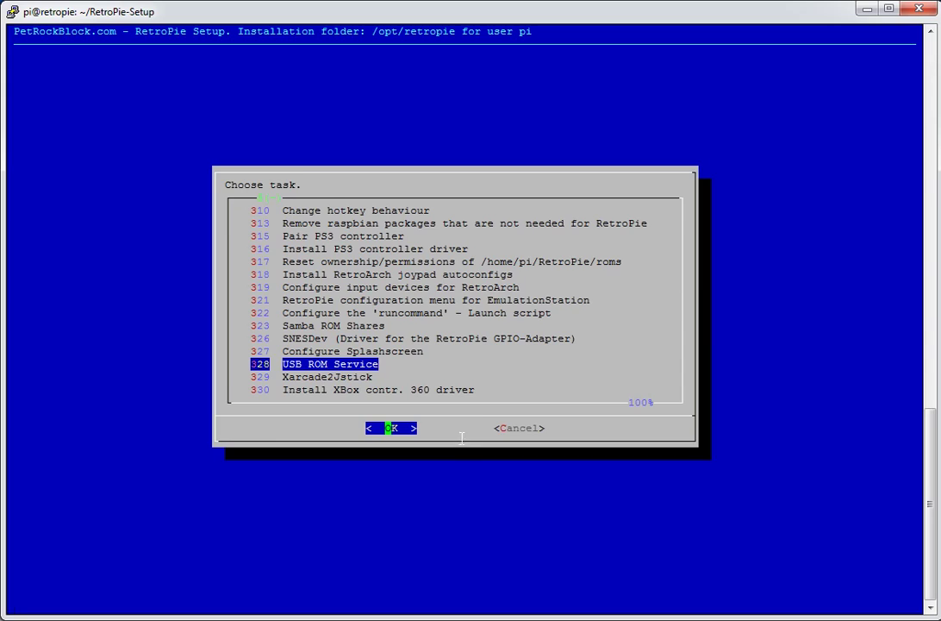
key(Return)
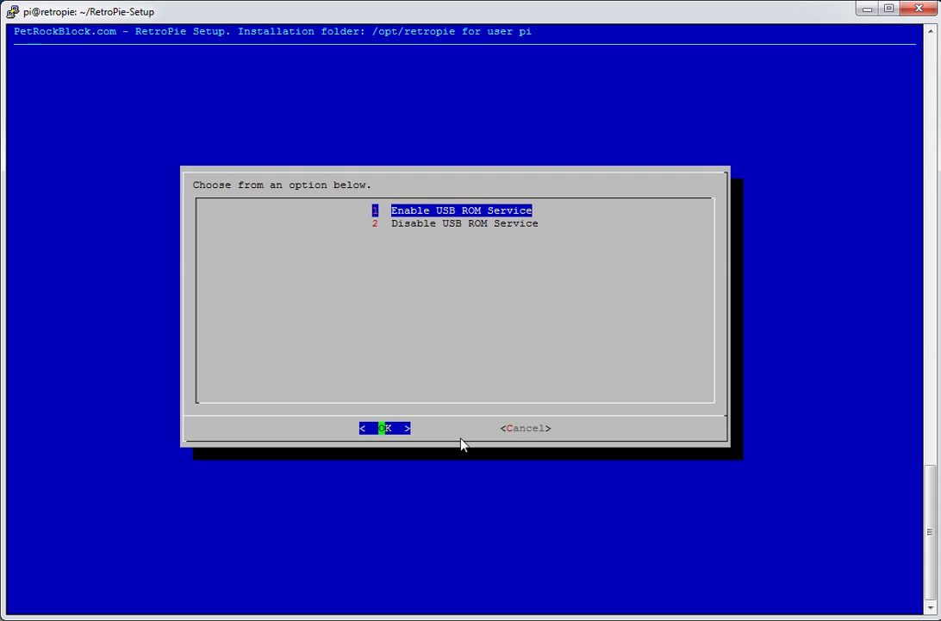
key(Down)
key(Up)
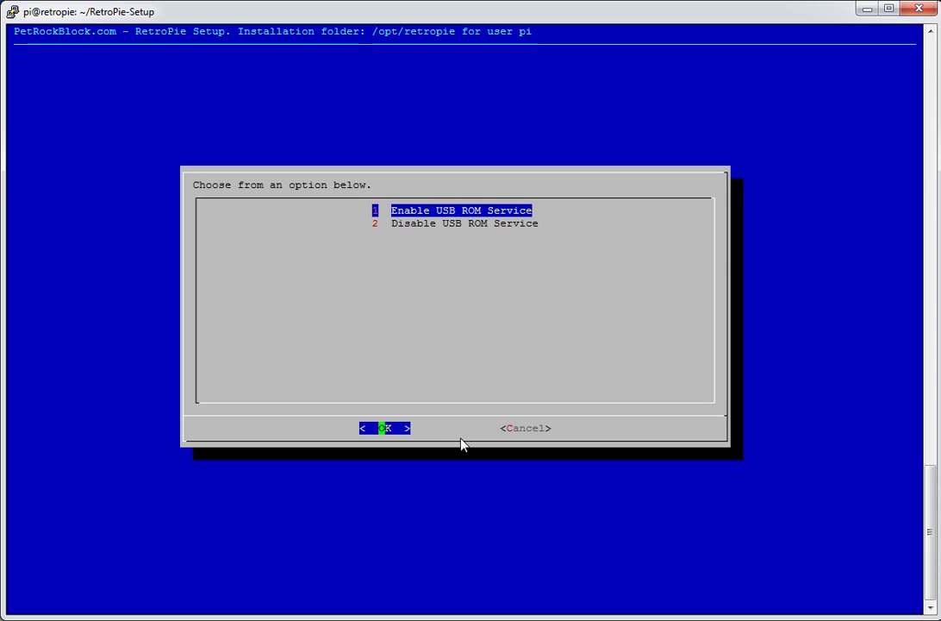
key(Return)
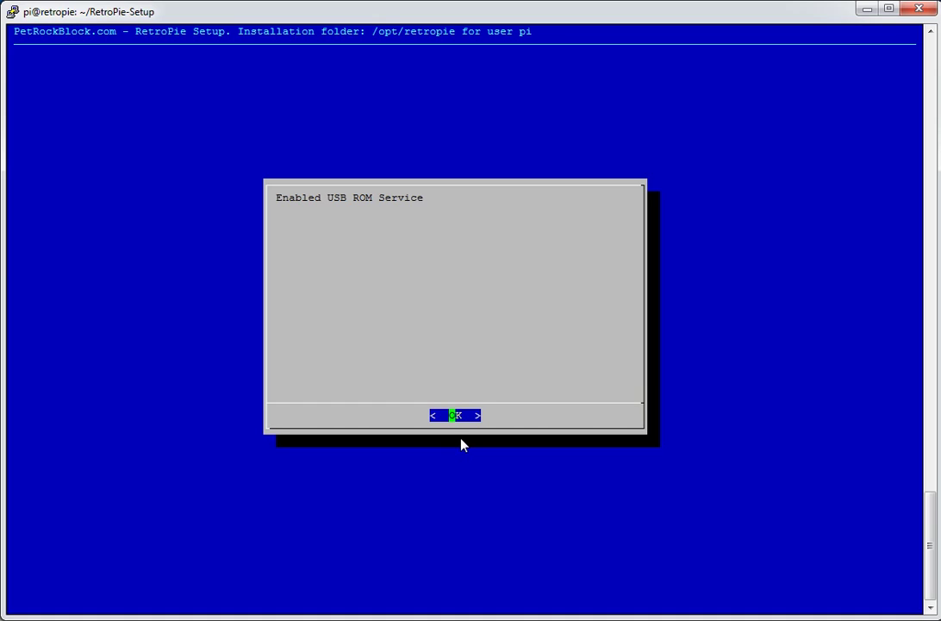
key(Return)
Cancel out of the task list and main menu to exit RetroPie setup.
key(Tab)
key(Return)
key(Tab)
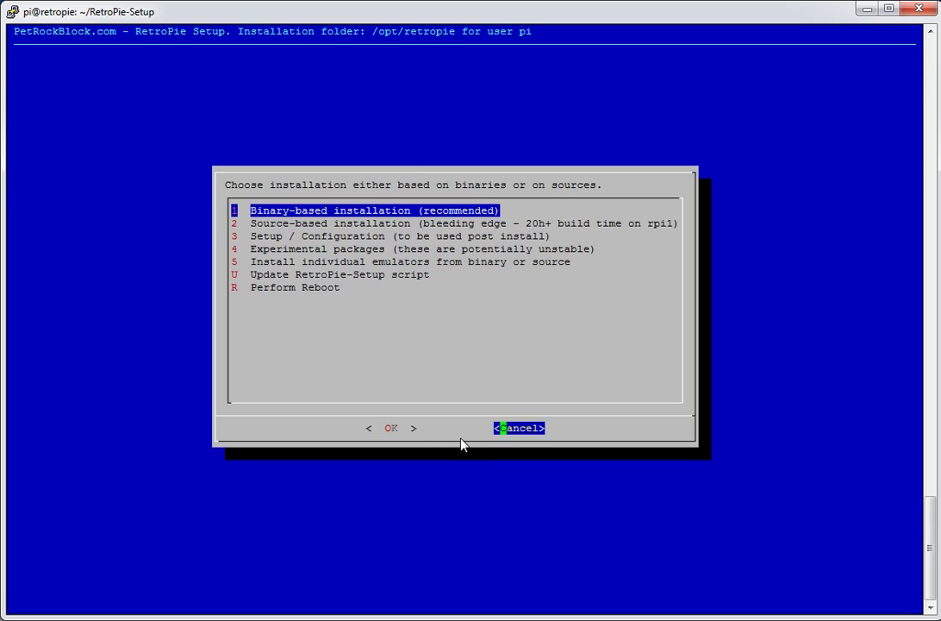
key(Return)
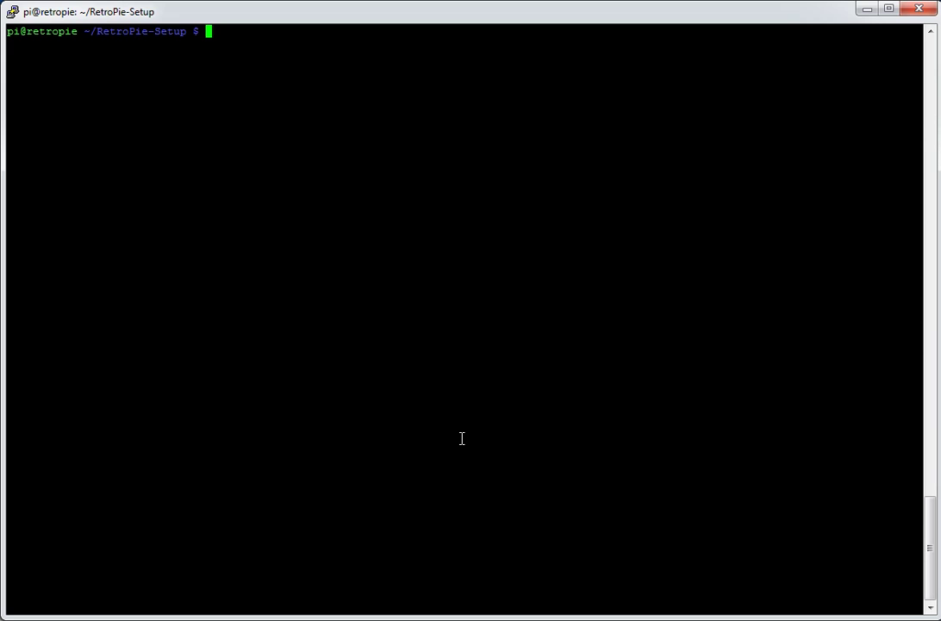
Change into ~/RetroPie/roms/megadrive and list its three .gen ROMs with ls -lah.
text(cd ~)
key(Return)
text(cd RetroPie)
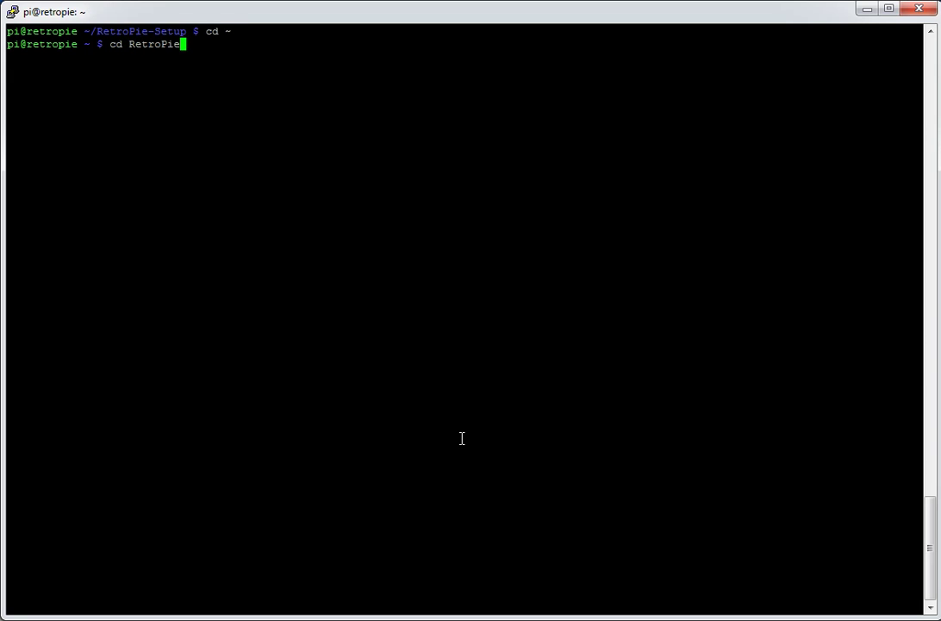
key(Return)
text(cd )
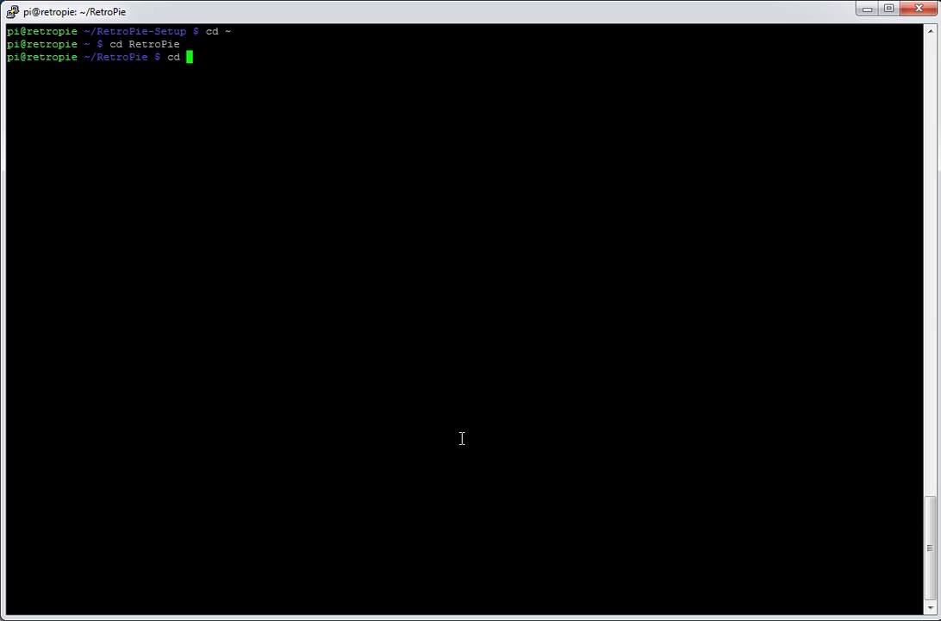
text(roms)
key(Return)
text(cd meg)
key(Tab)
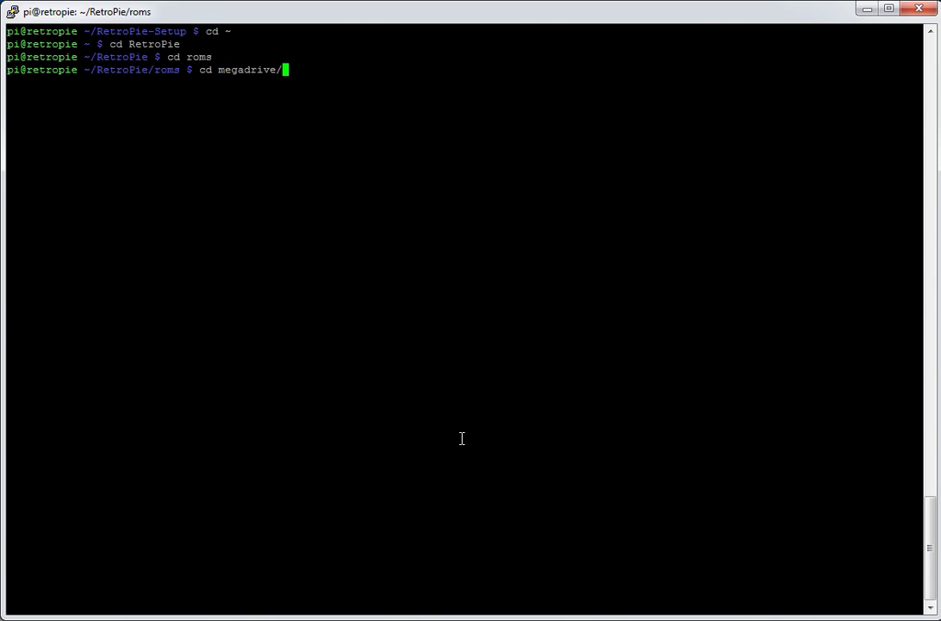
key(Return)
text(ls )
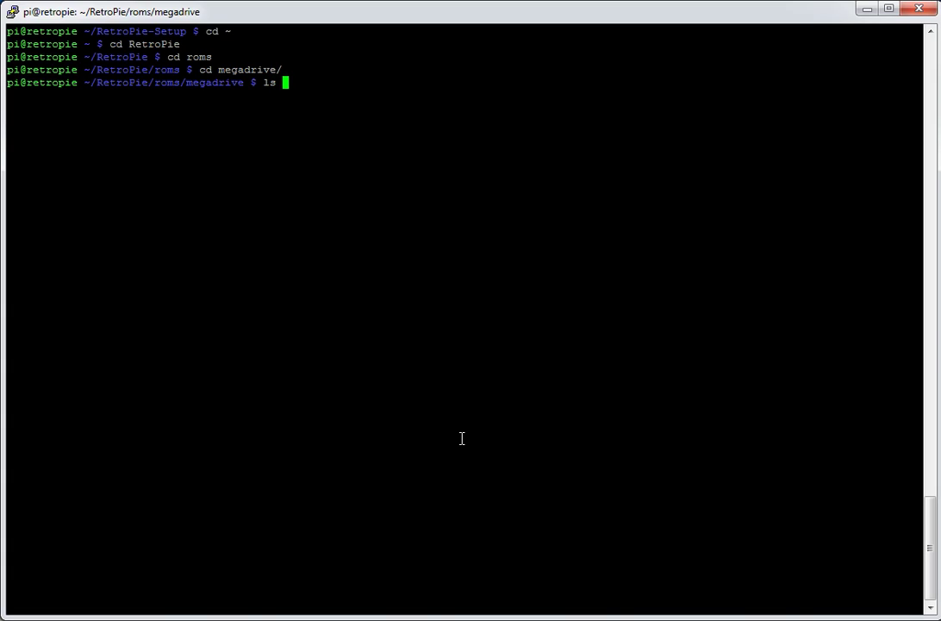
text(-lah)
key(Return)
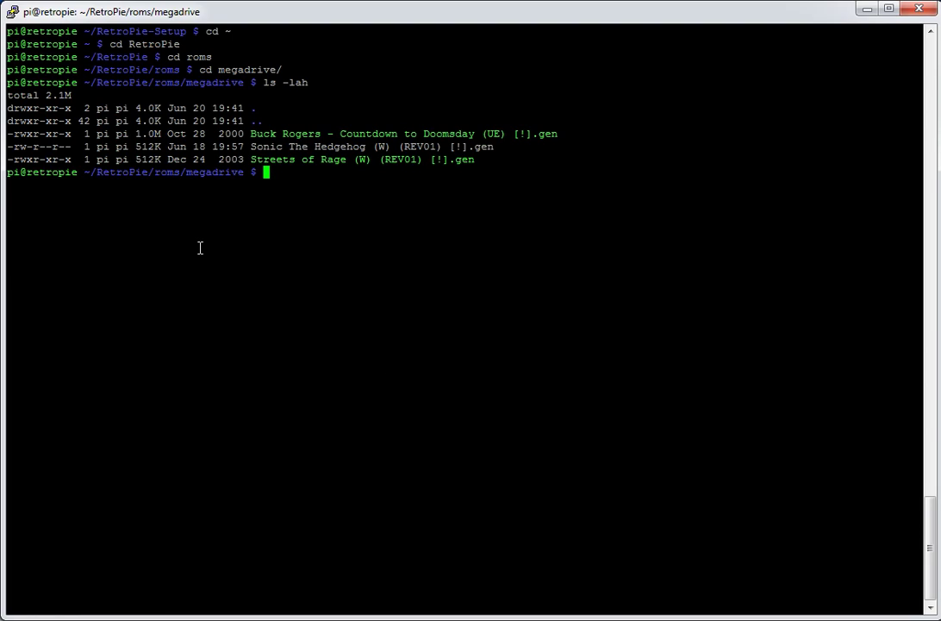
drag(250, 147, 311, 140)
click(319, 150)
drag(271, 159, 306, 160)
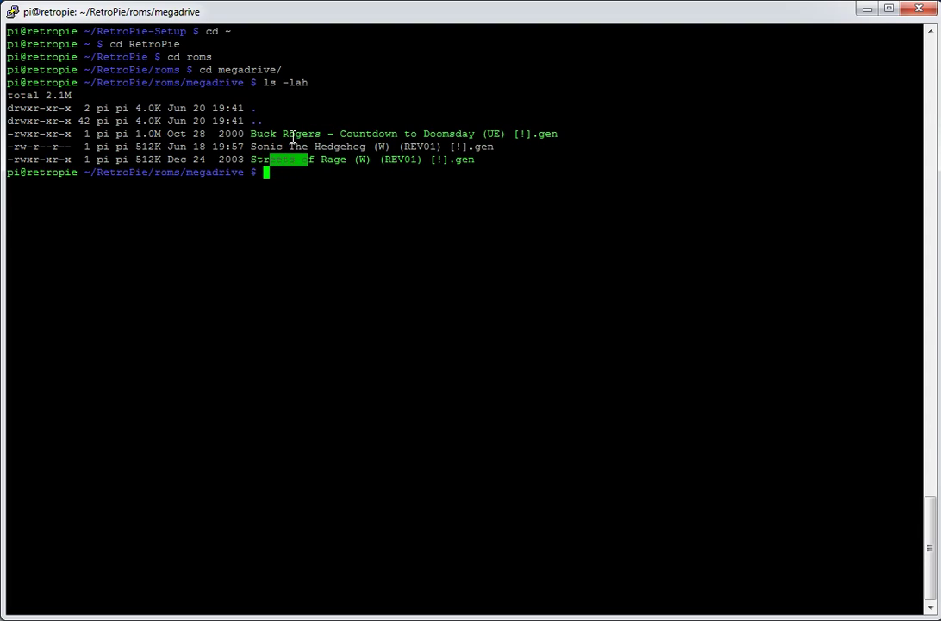
double_click(293, 136)
click(346, 177)
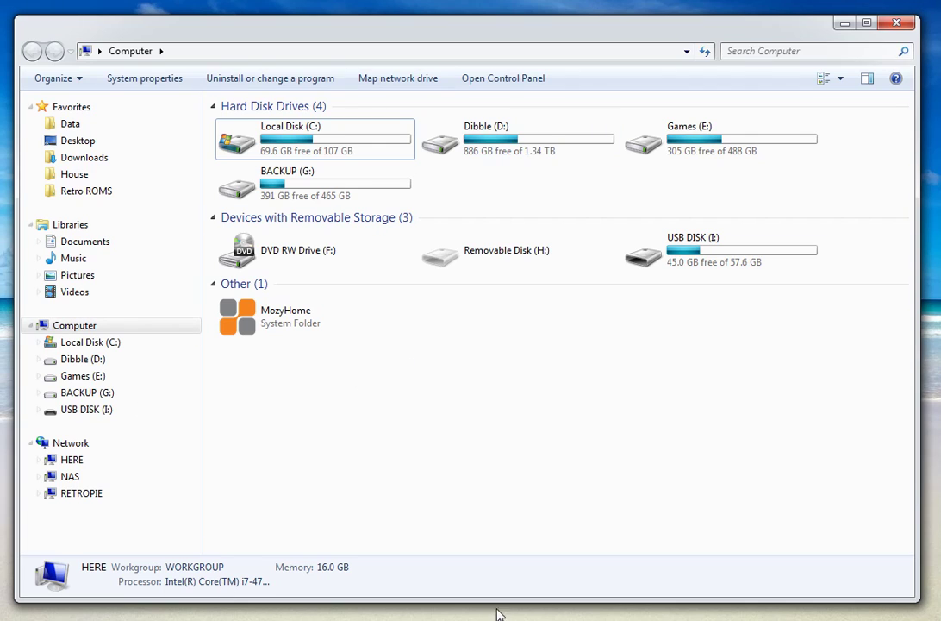
Open the USB DISK (I:) drive in Windows Explorer.
click(707, 246)
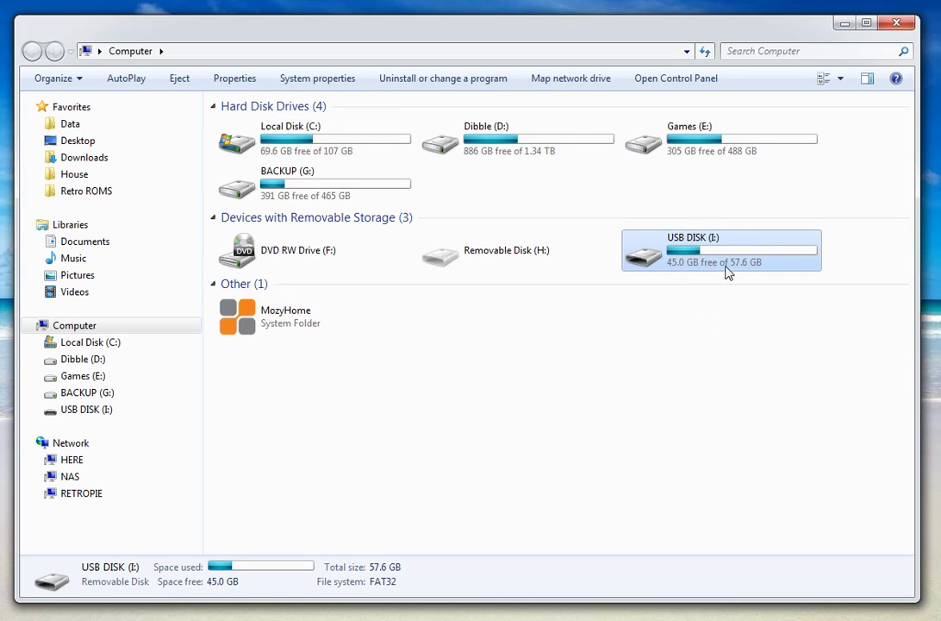
double_click(705, 255)
click(276, 126)
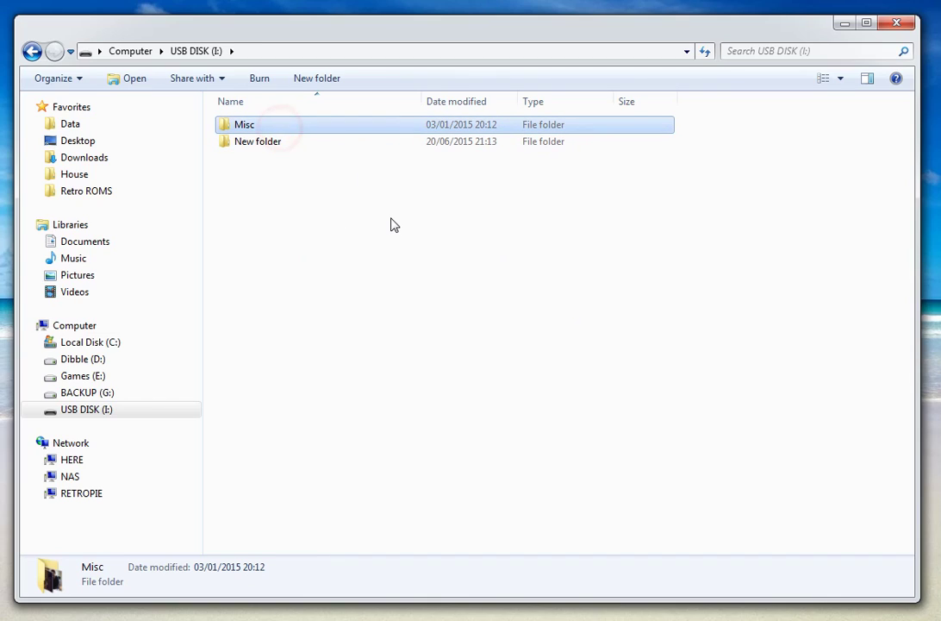
click(340, 201)
Delete New folder from the drive, confirming with Yes.
click(269, 141)
key(Delete)
click(523, 415)
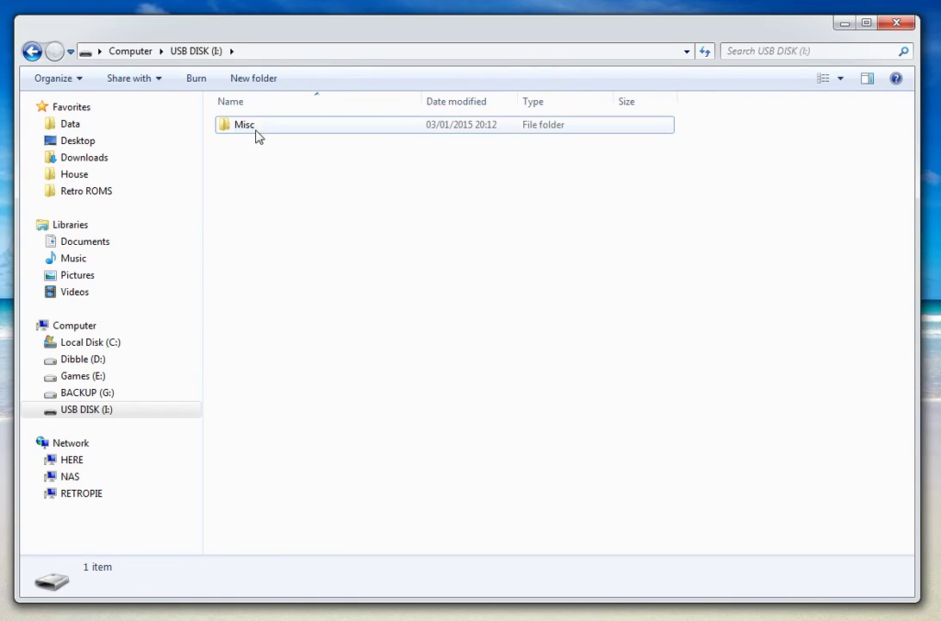
click(270, 185)
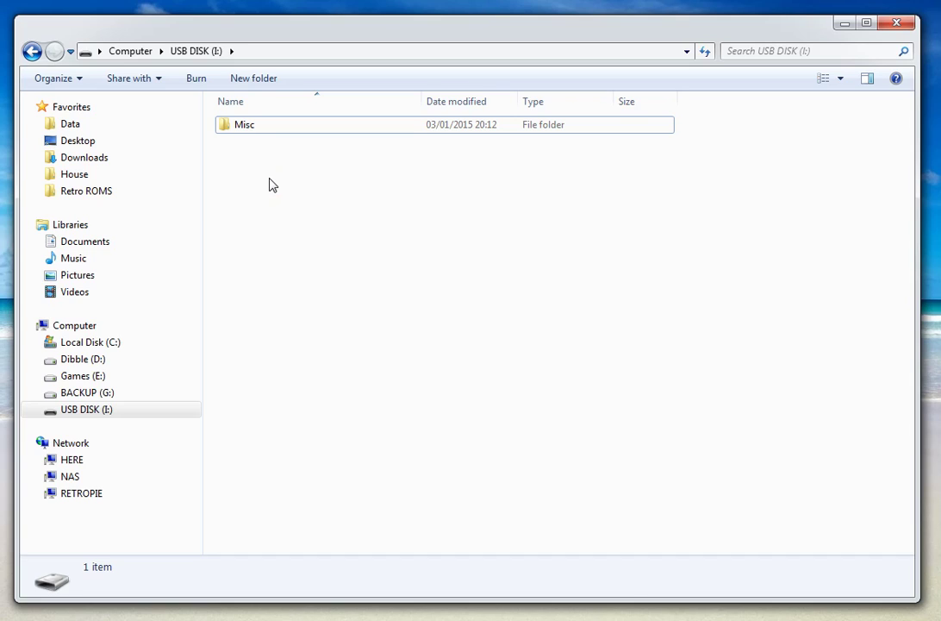
click(271, 185)
Add a new top-level folder named retropie on USB DISK (I:).
right_click(258, 177)
click(327, 389)
click(508, 389)
text(retropie)
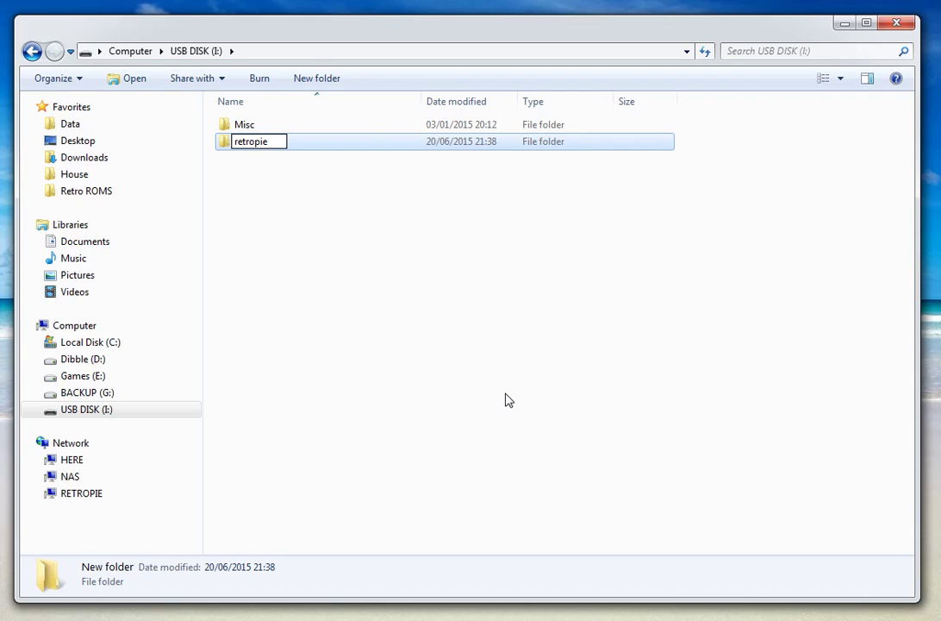
key(Return)
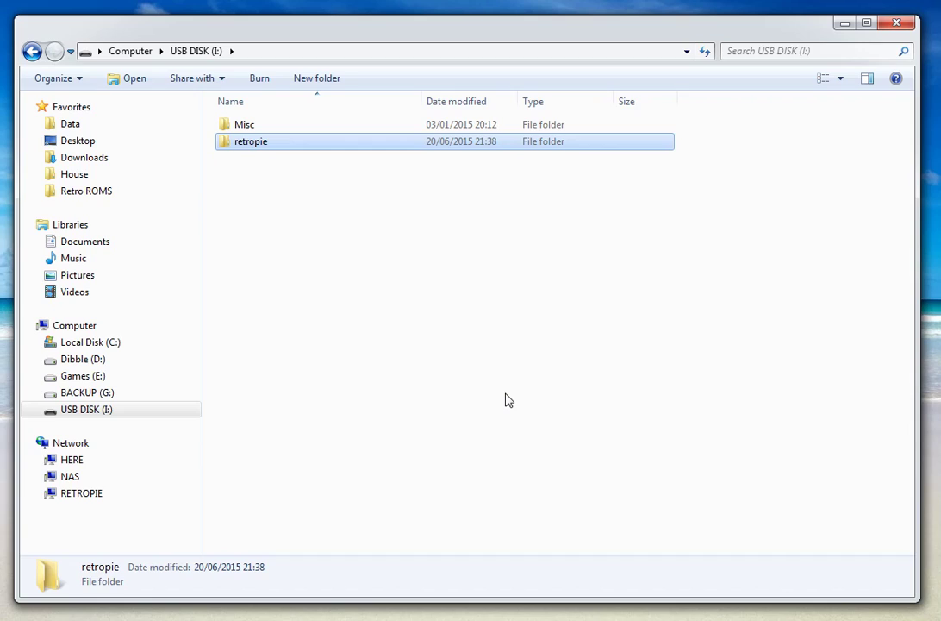
click(510, 353)
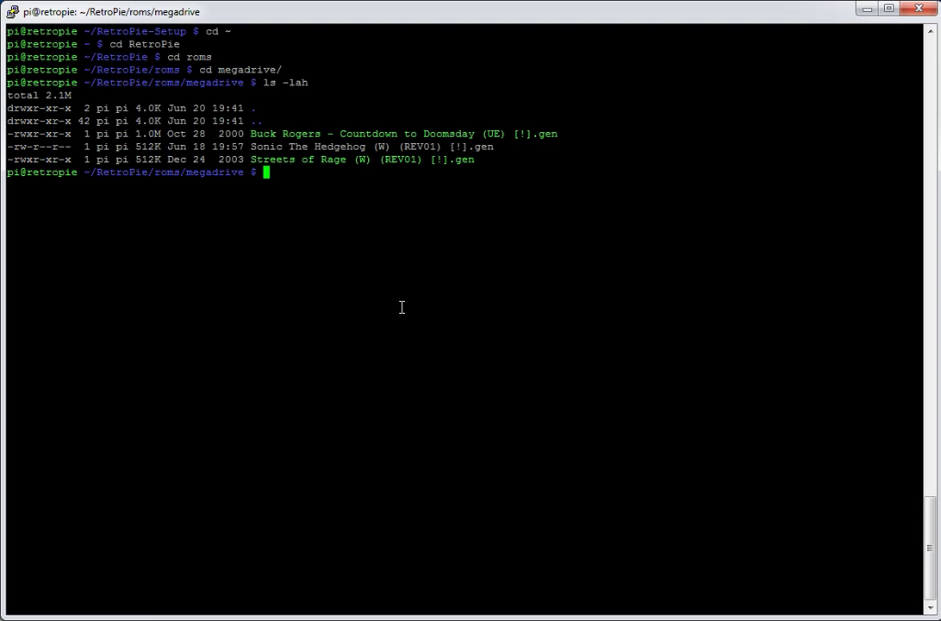
Minimize PuTTY and open the USB disk's files without scanning it.
click(860, 11)
click(526, 396)
click(433, 349)
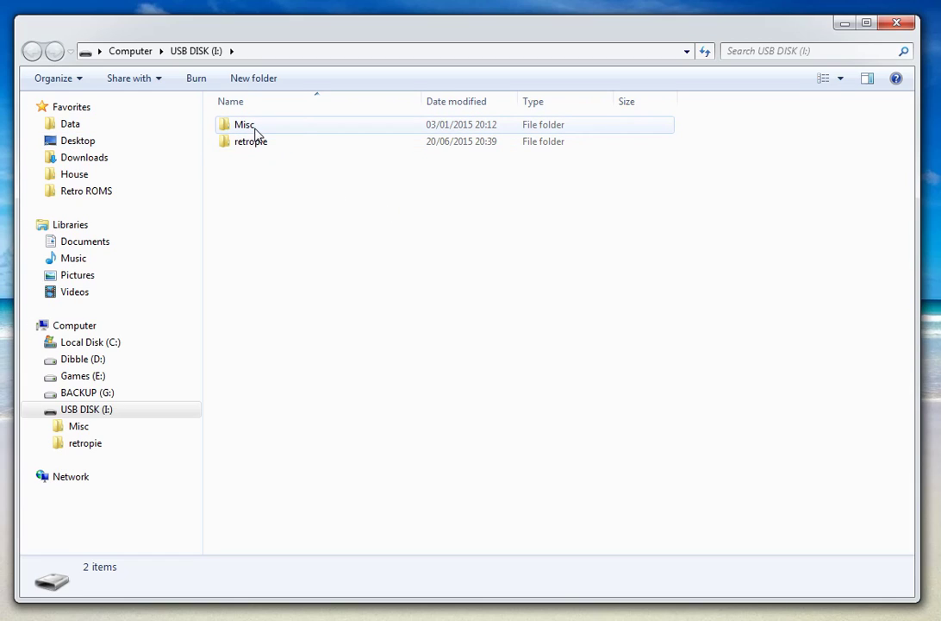
Drill into retropie > configs > from_retropie > emulationstation.
mouse_move(269, 149)
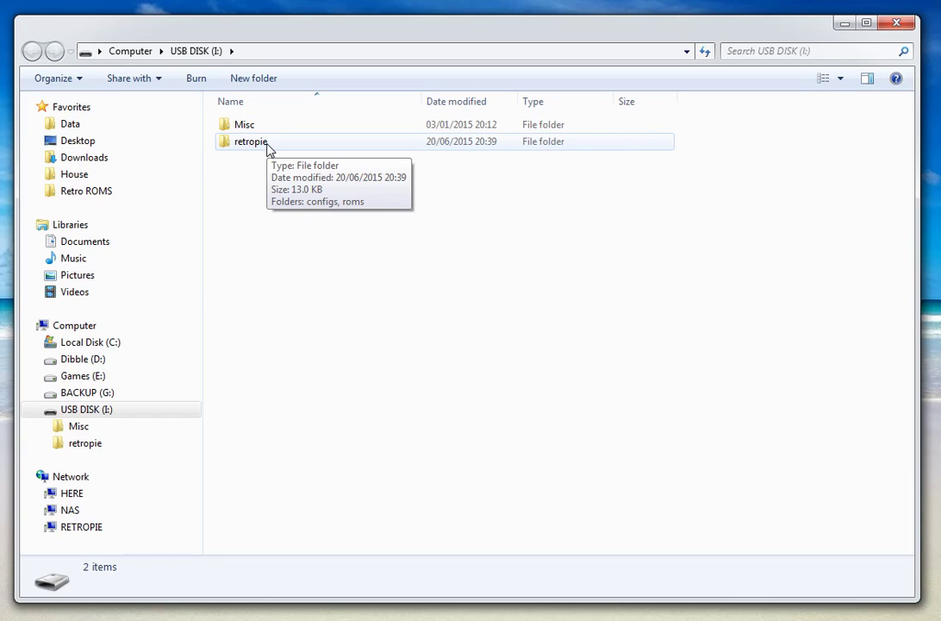
double_click(265, 149)
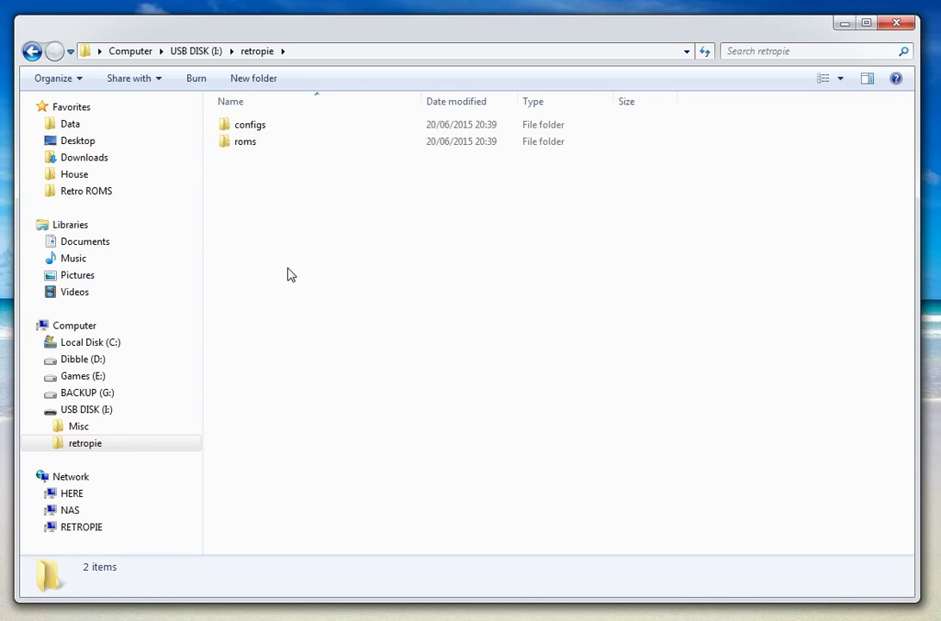
double_click(273, 131)
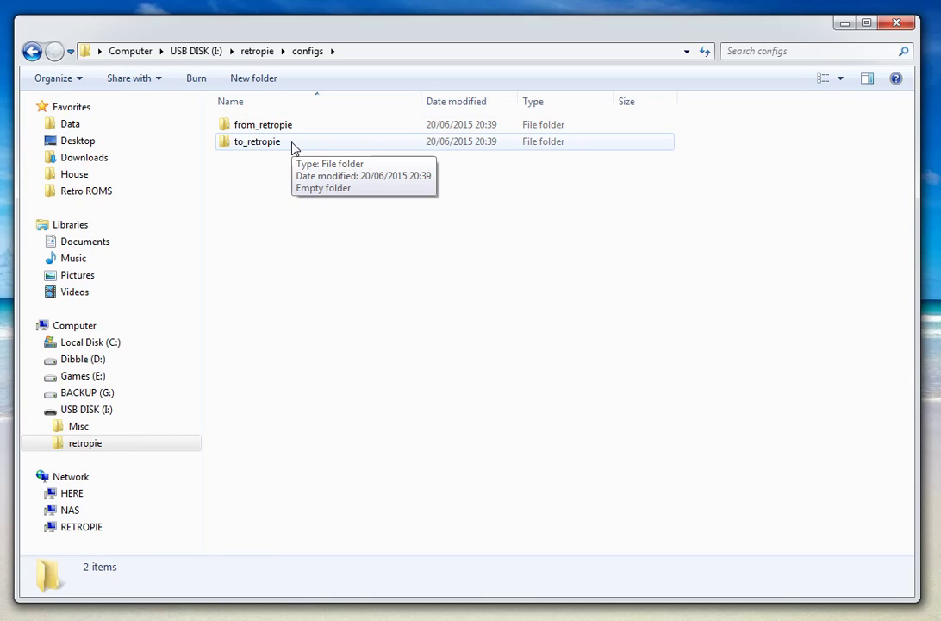
double_click(293, 127)
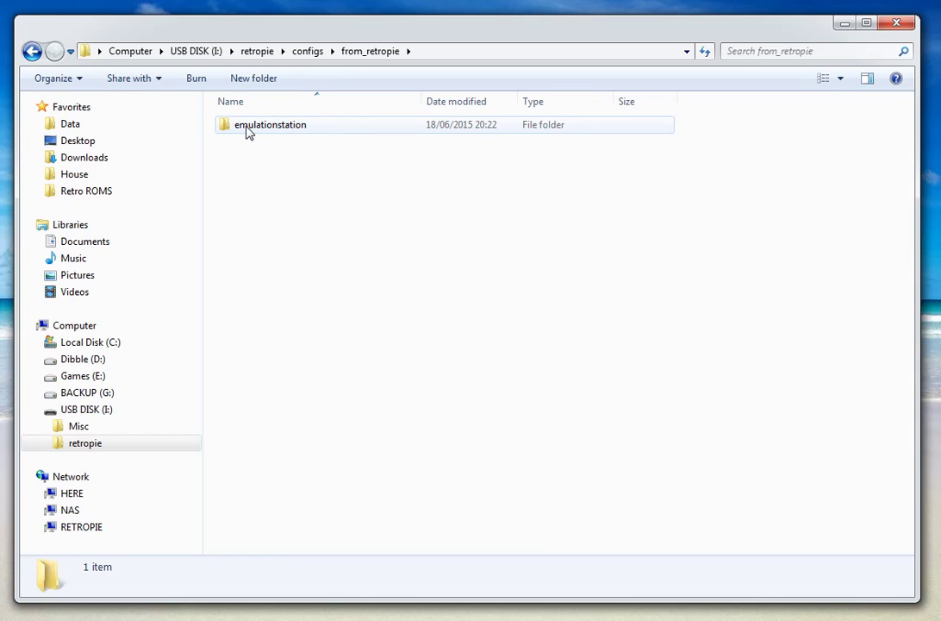
double_click(293, 129)
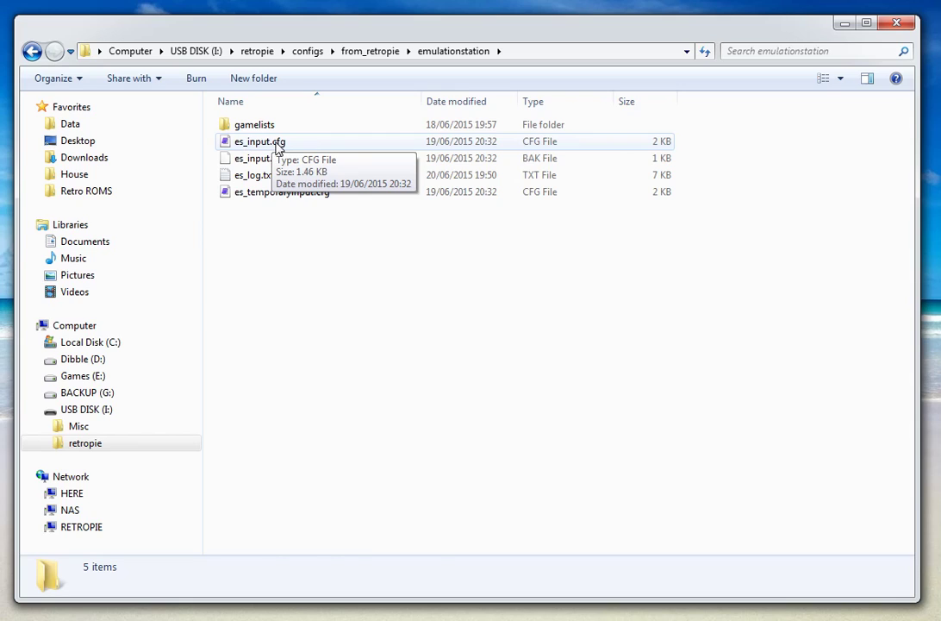
double_click(278, 148)
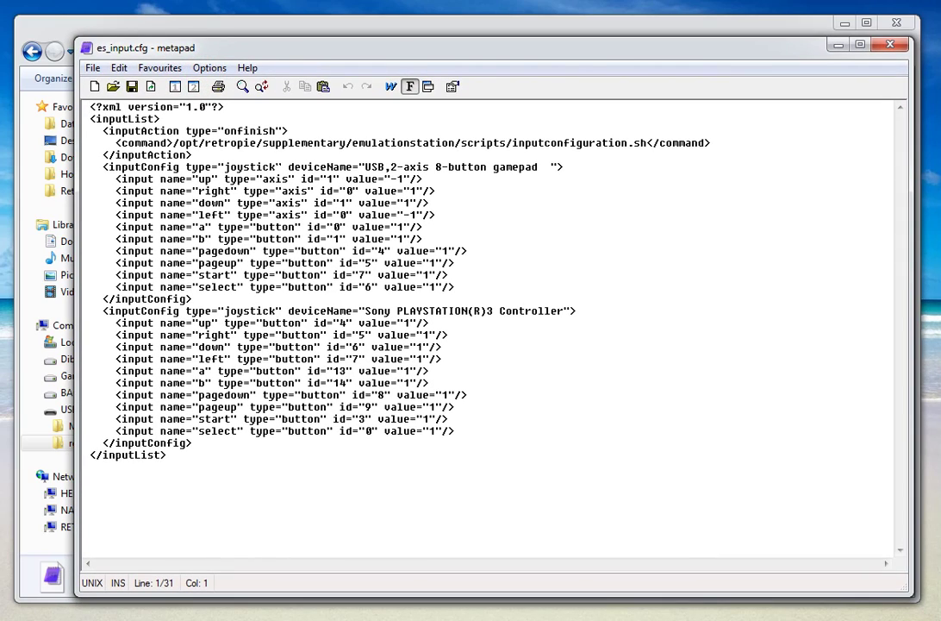
drag(371, 166, 521, 166)
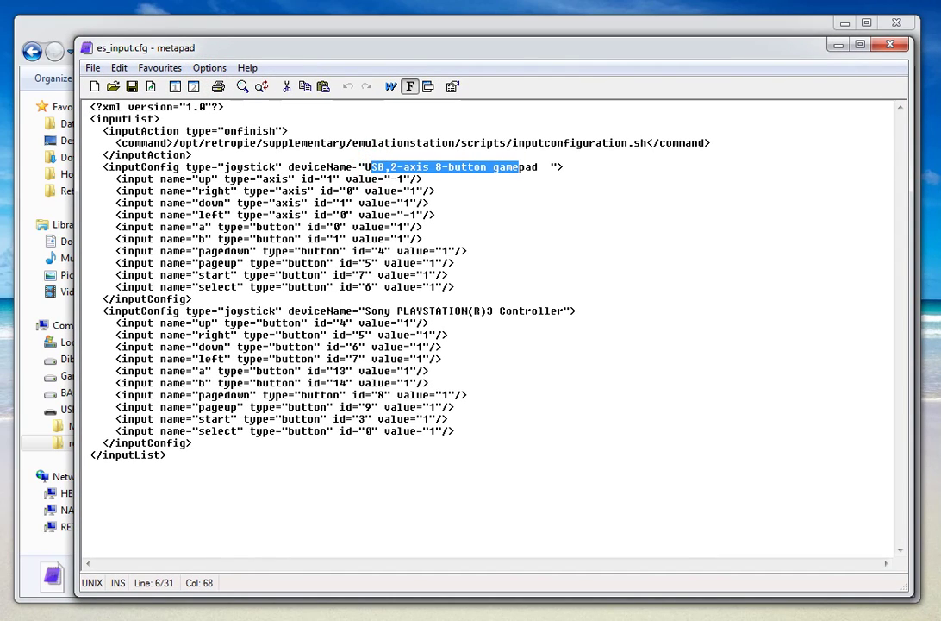
drag(372, 312, 545, 311)
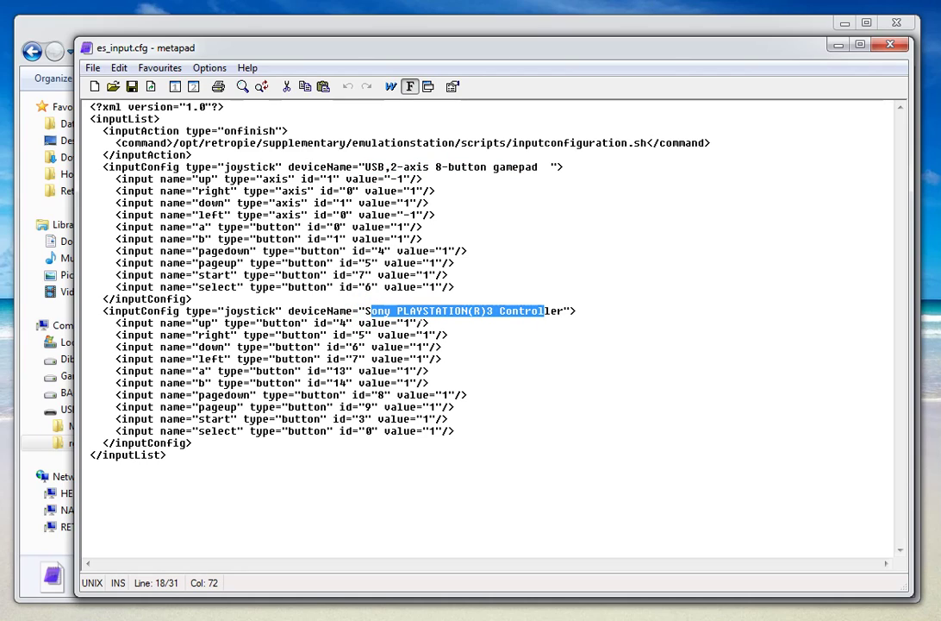
click(890, 44)
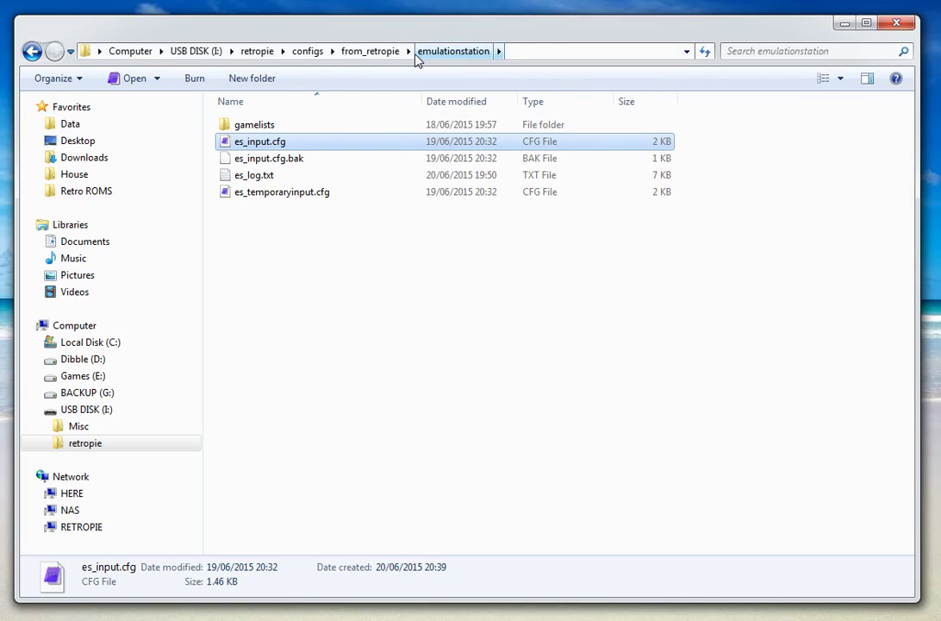
Peek into to_retropie, then go back to from_retropie's emulationstation folder.
click(308, 51)
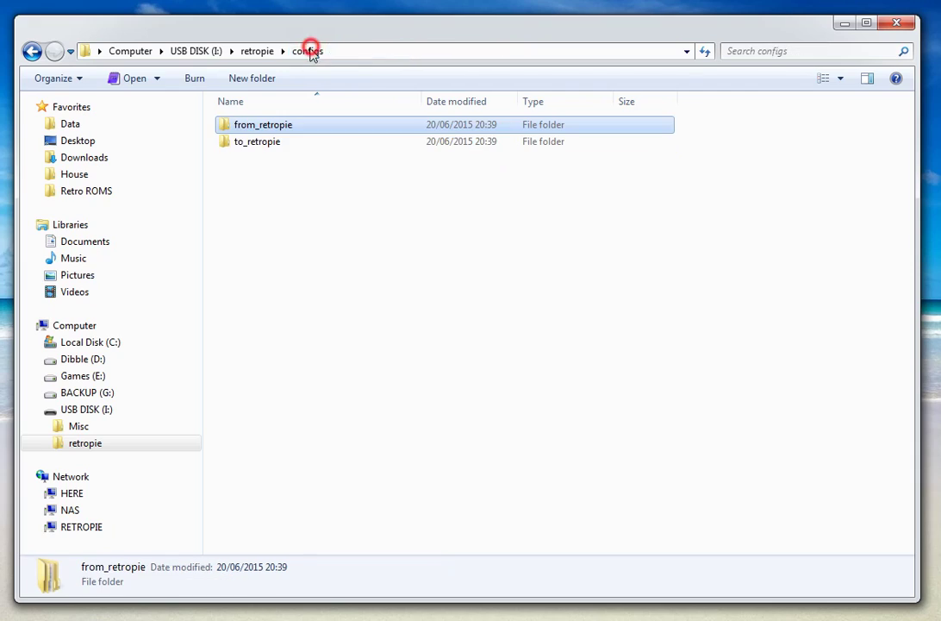
double_click(273, 145)
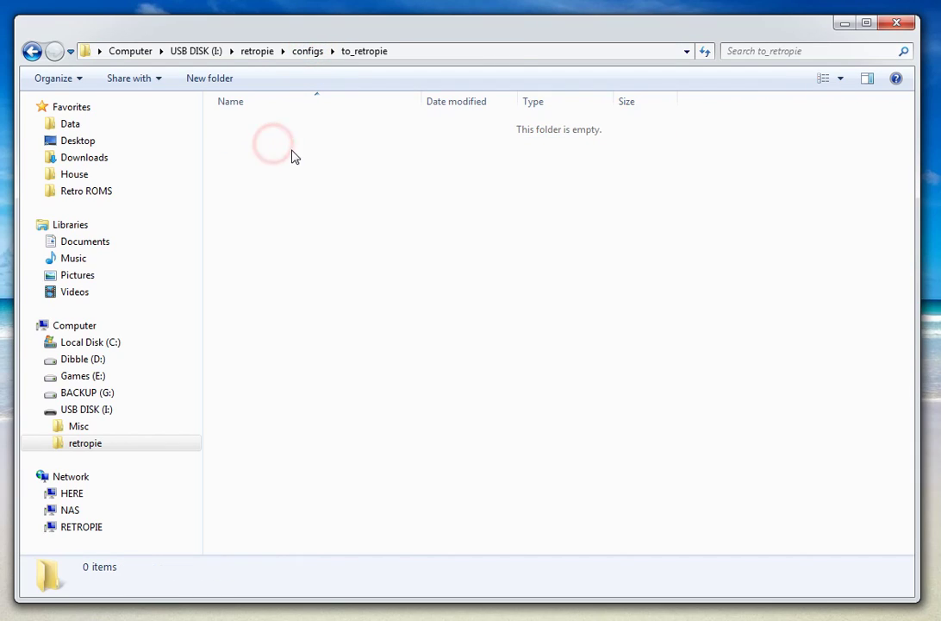
click(309, 51)
double_click(273, 125)
right_click(270, 126)
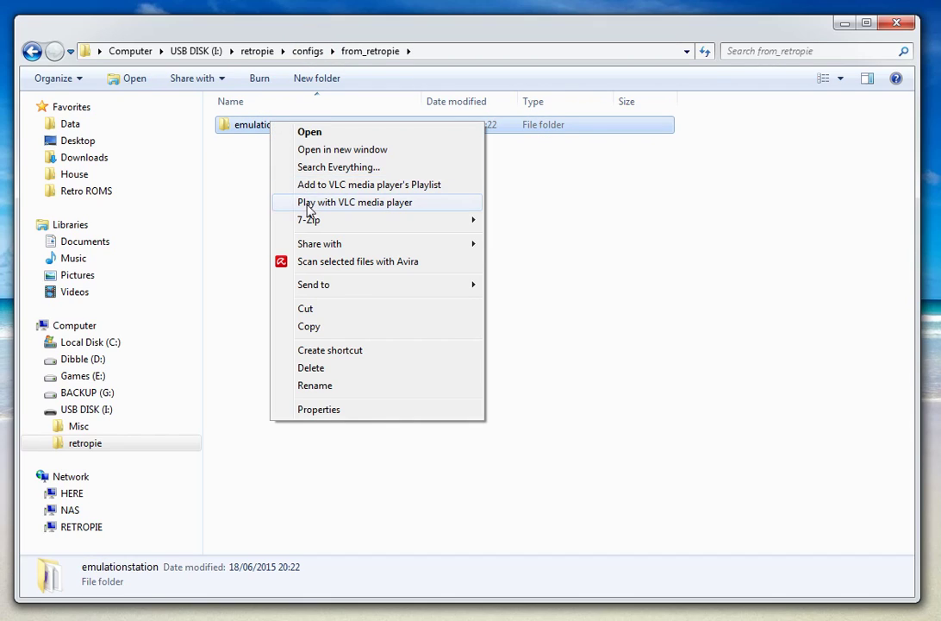
Reopen to_retropie, confirm it is empty with nothing to paste, and return to configs.
click(310, 52)
click(261, 148)
double_click(263, 151)
right_click(268, 156)
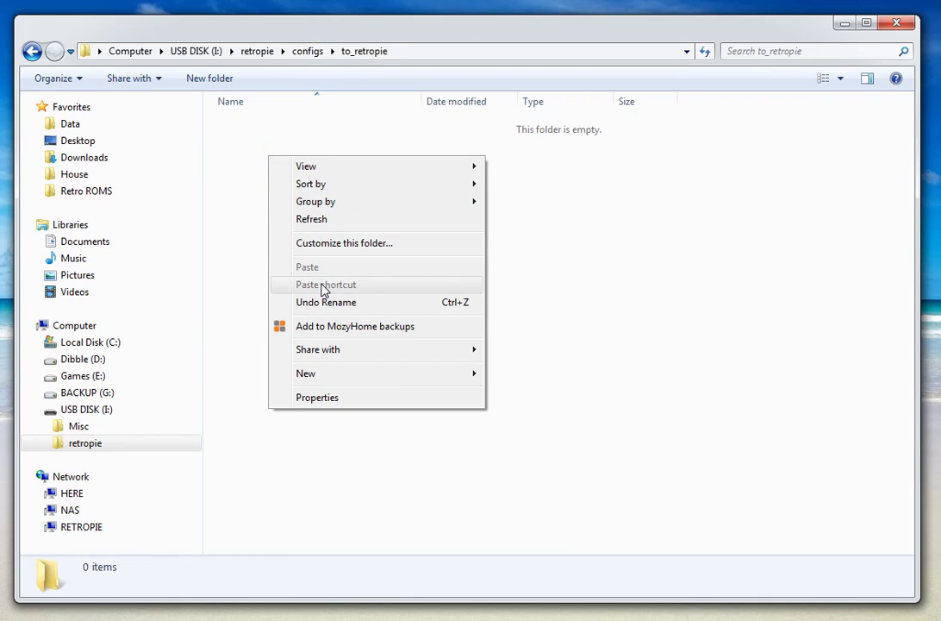
click(248, 142)
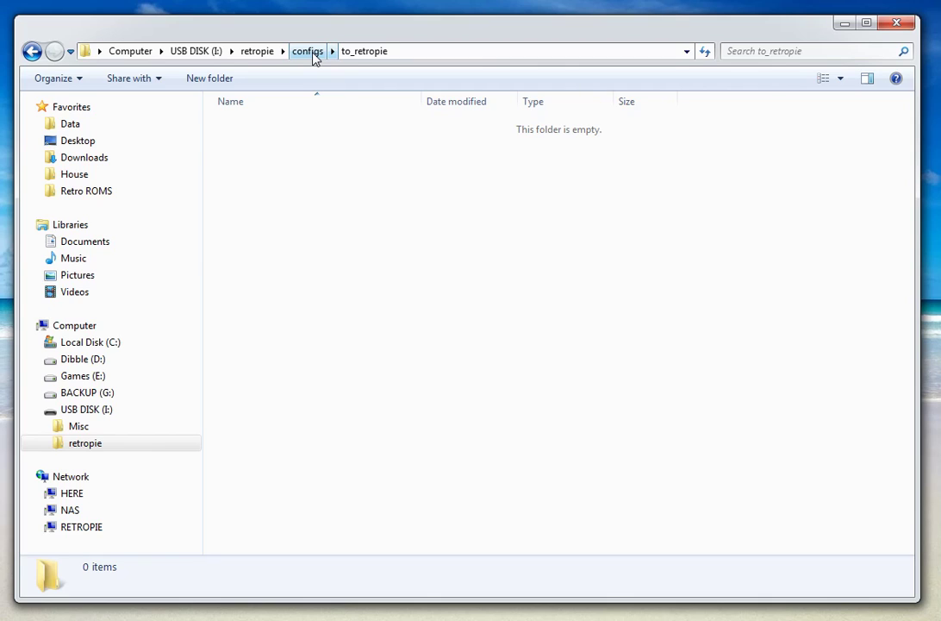
click(312, 52)
Open from_retropie > emulationstation and view es_input.cfg.
double_click(260, 126)
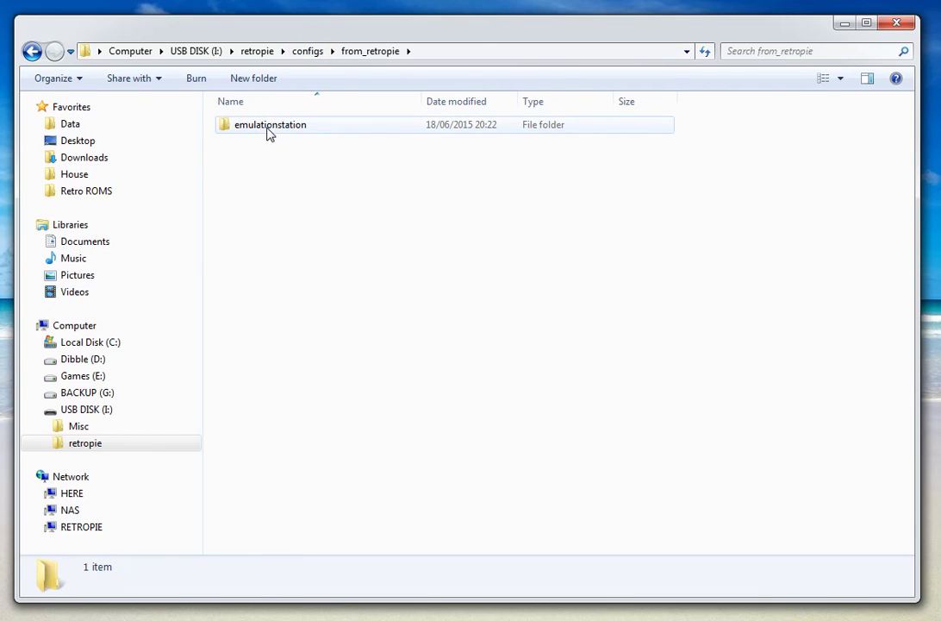
double_click(269, 131)
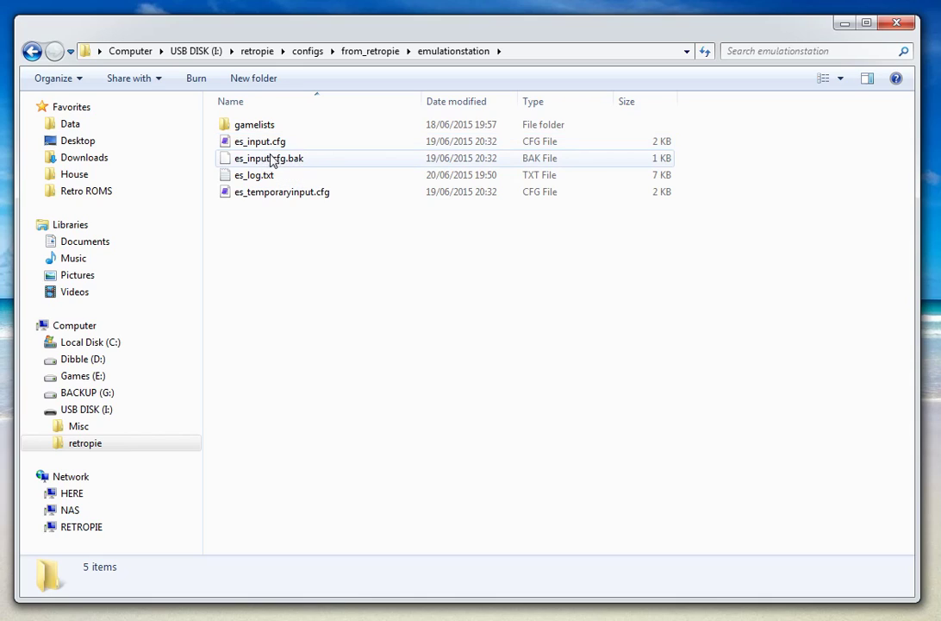
click(292, 144)
double_click(292, 145)
click(851, 43)
View megadrive's gamelist.xml, showing Sonic The Hedgehog with playcount 4, then close it.
double_click(276, 128)
scroll(250, 257, down, 5)
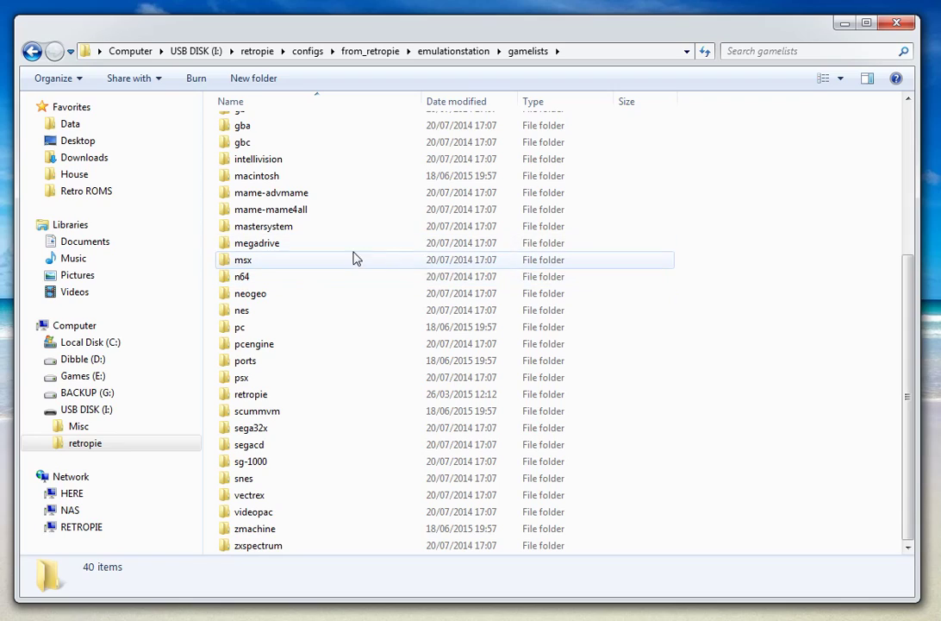
double_click(293, 244)
double_click(269, 134)
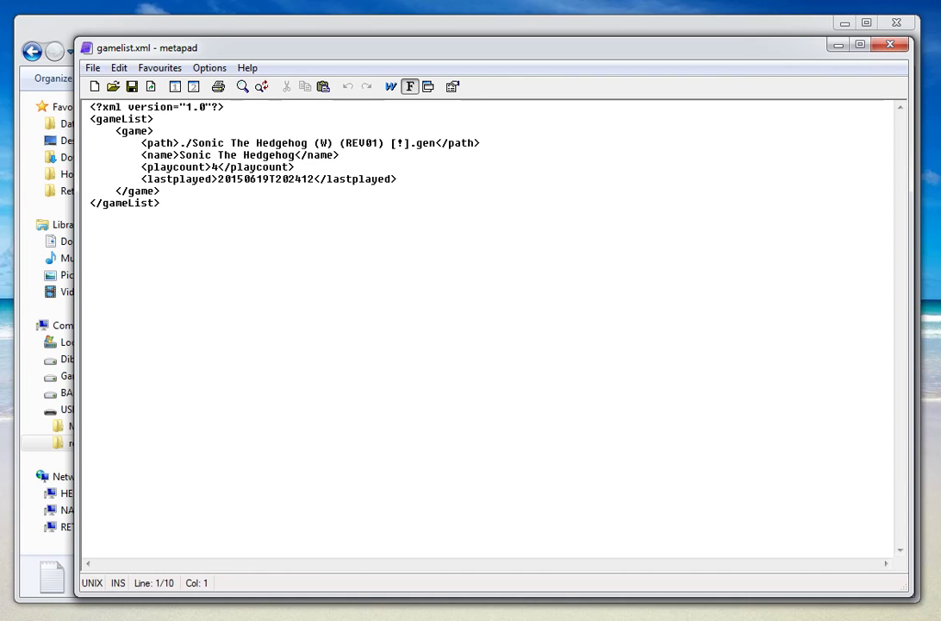
click(899, 47)
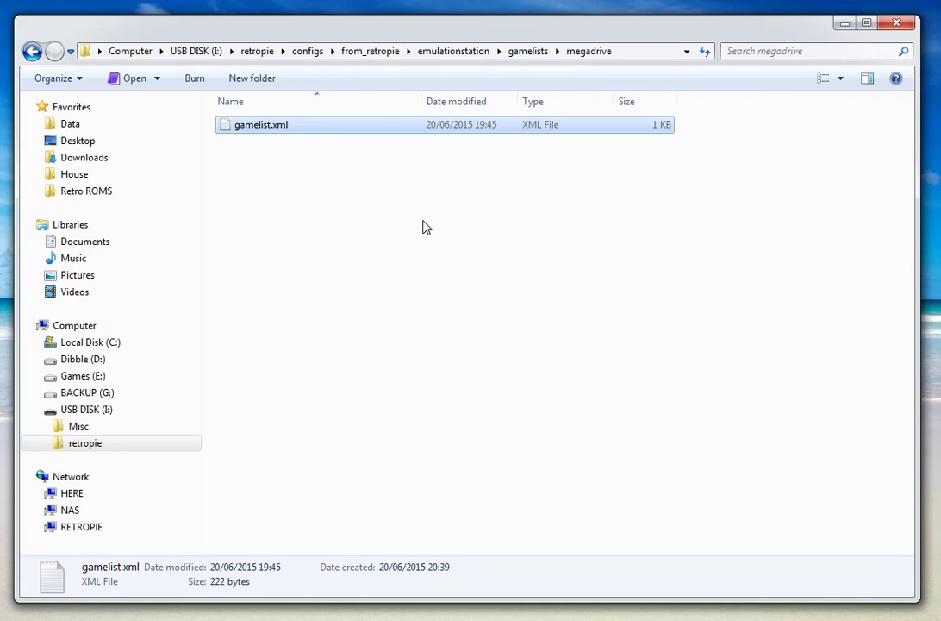
click(420, 220)
Go up from configs to retropie\roms and open its megadrive folder.
click(322, 54)
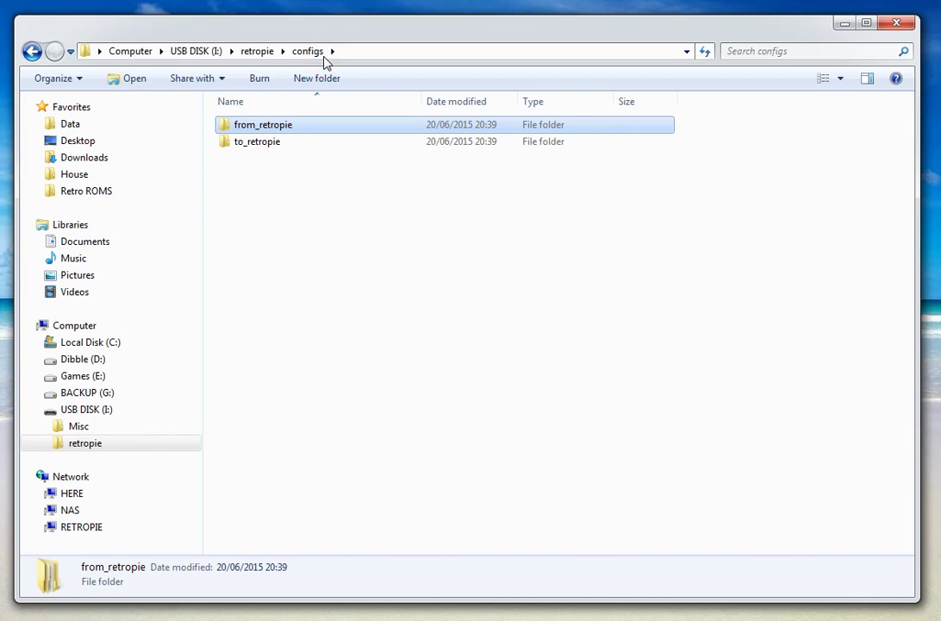
click(255, 51)
click(257, 142)
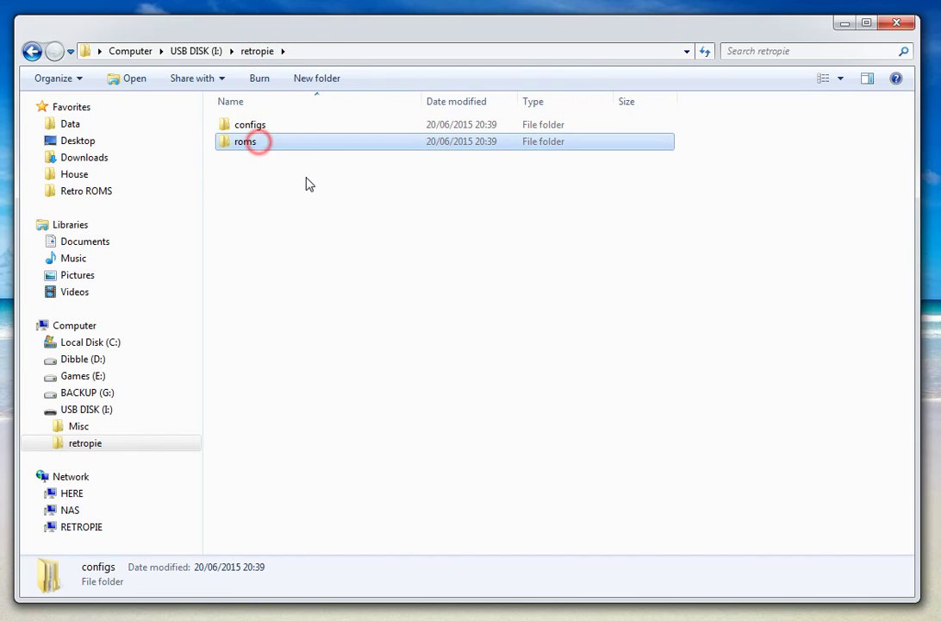
double_click(256, 151)
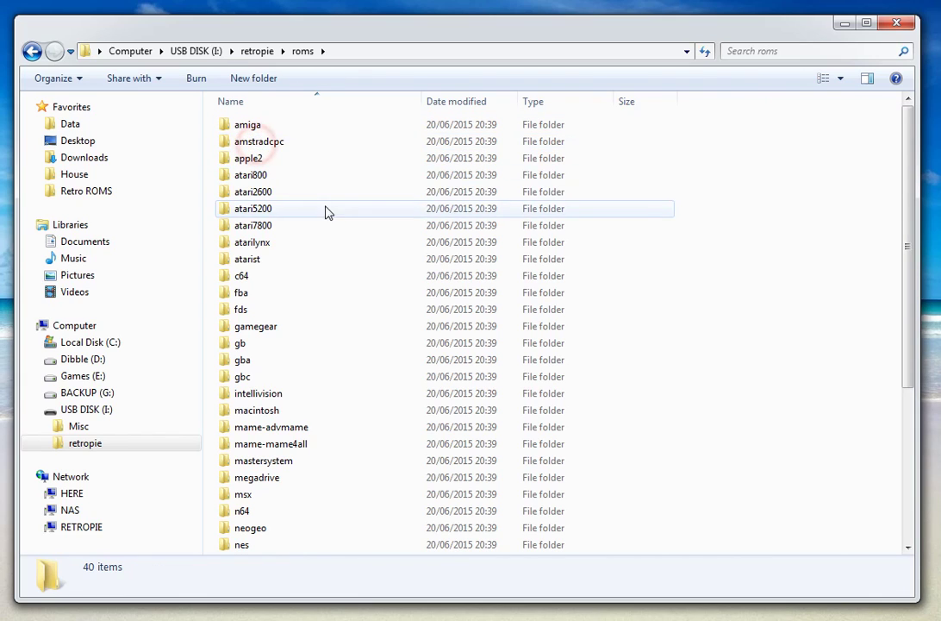
scroll(317, 317, down, 5)
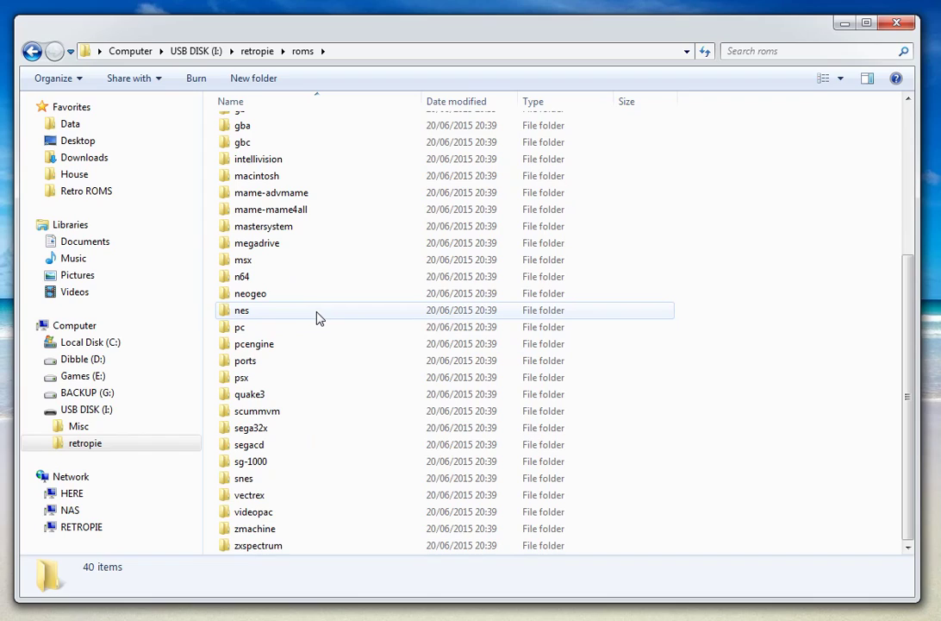
scroll(317, 317, up, 5)
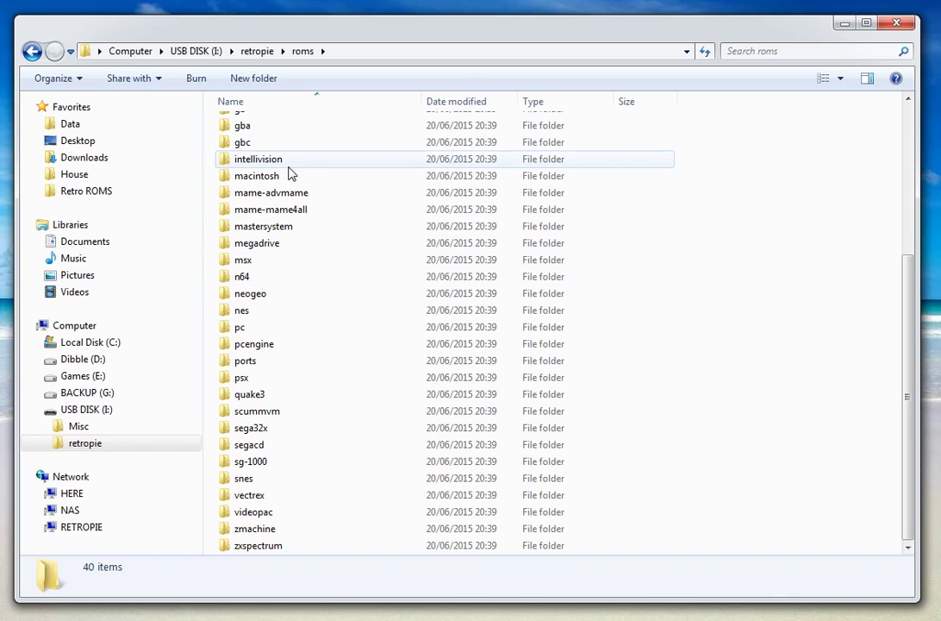
double_click(285, 244)
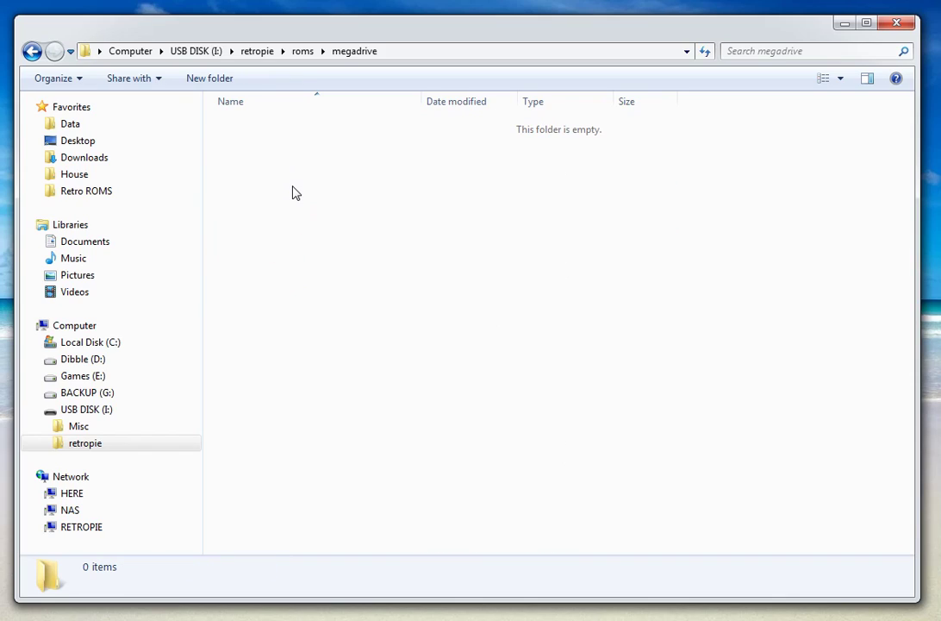
click(375, 209)
Copy the Fire Shark (U) and Golden Axe (W) (REV01) .gen ROMs into the USB's megadrive folder.
click(357, 226)
click(373, 262)
drag(2, 345, 456, 289)
click(431, 272)
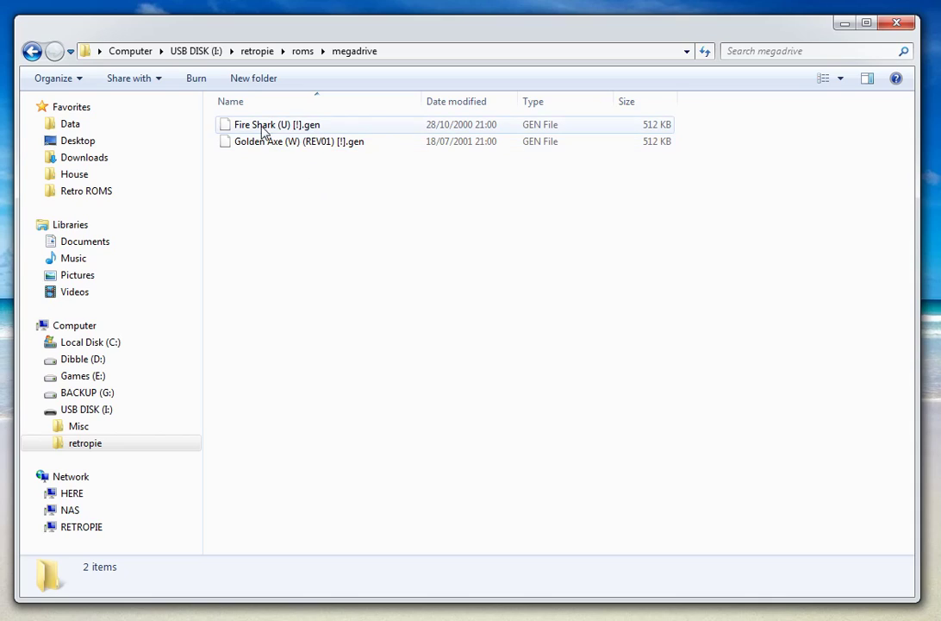
click(367, 179)
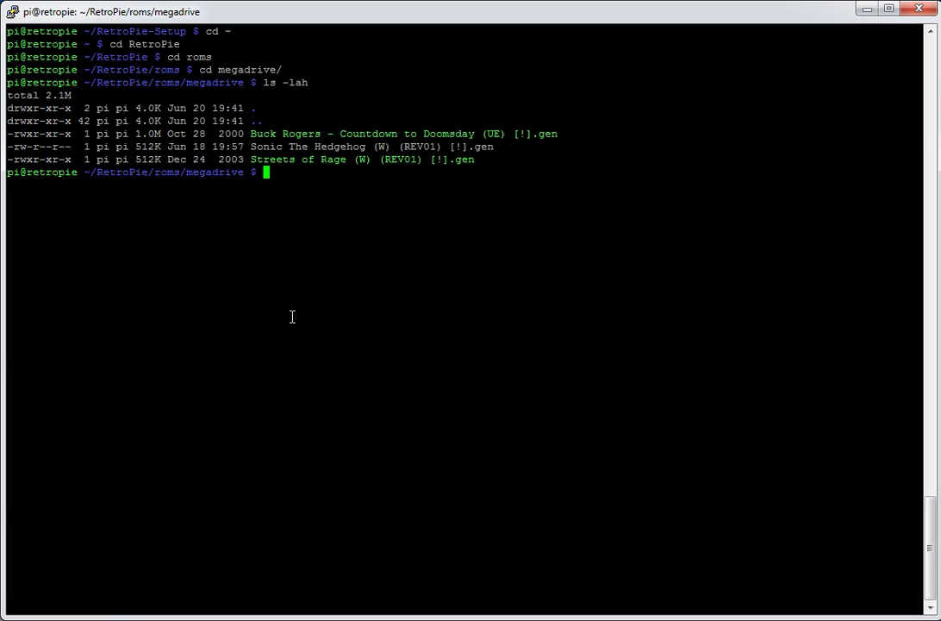
Run ls -lah again until five .gen ROMs (3.1M) appear, highlighting the Fire Shark and Golden Axe entries.
text(ls -lah)
key(Return)
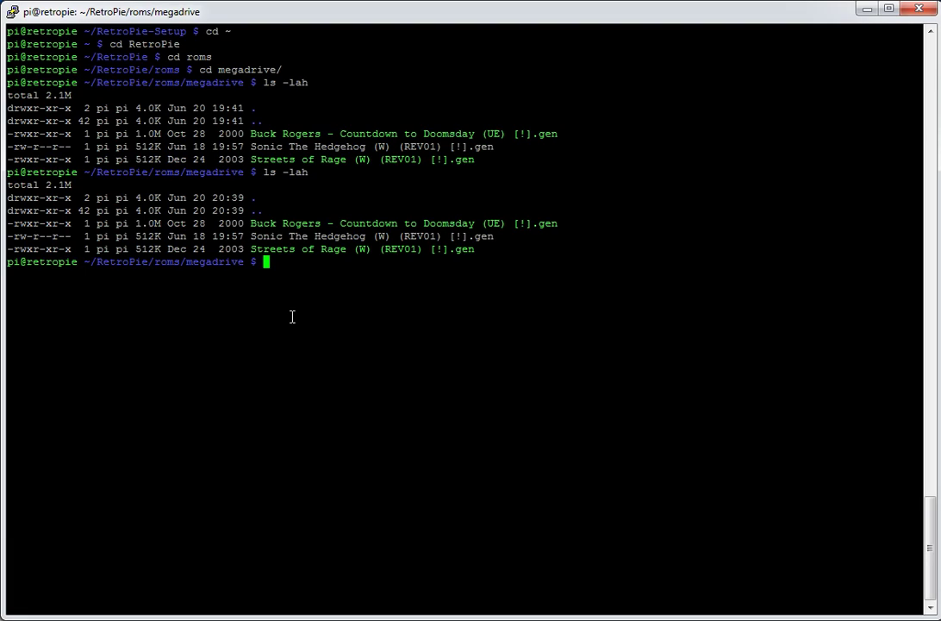
key(Up)
key(Return)
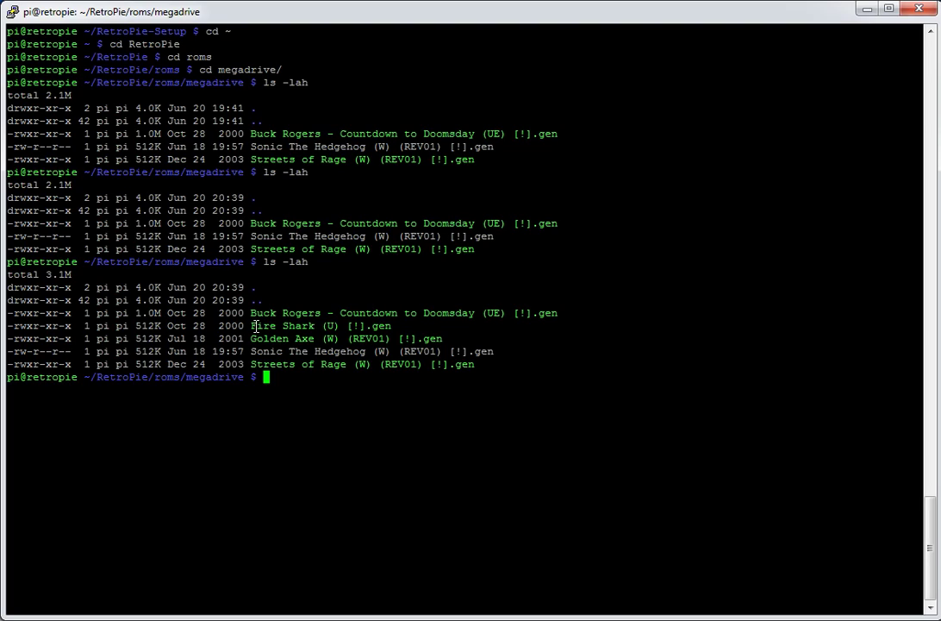
drag(250, 325, 391, 327)
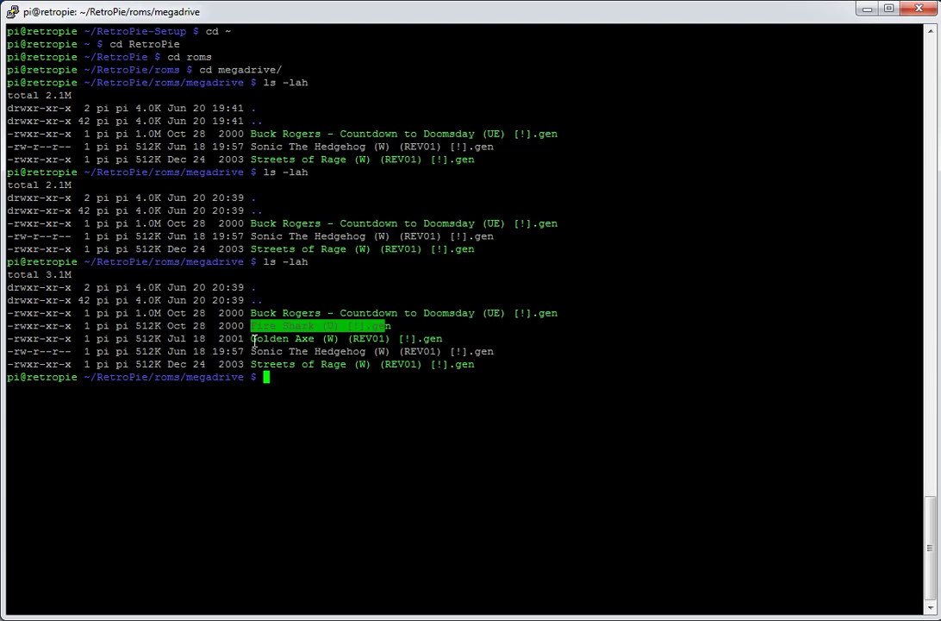
drag(251, 339, 347, 339)
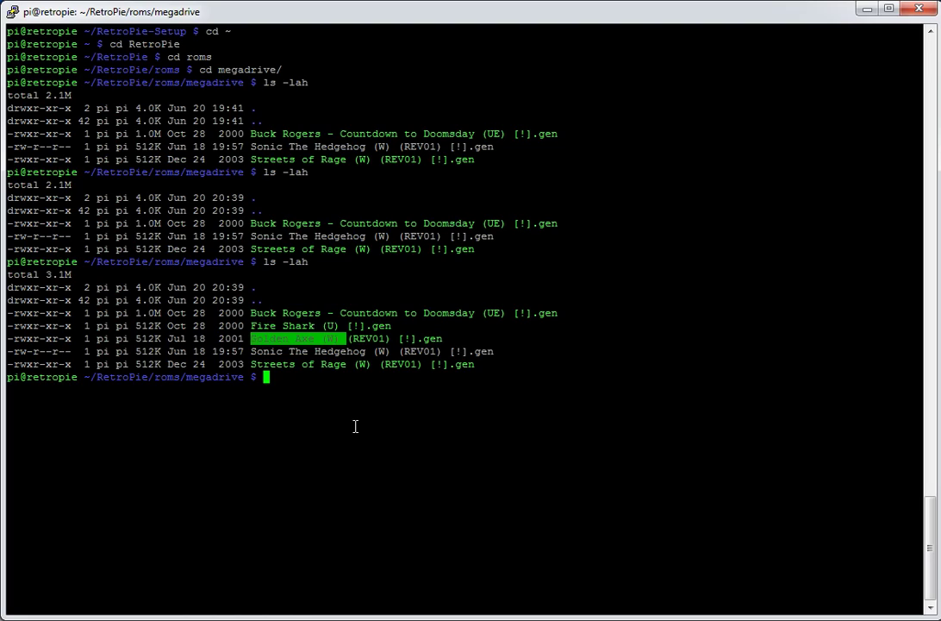
click(338, 382)
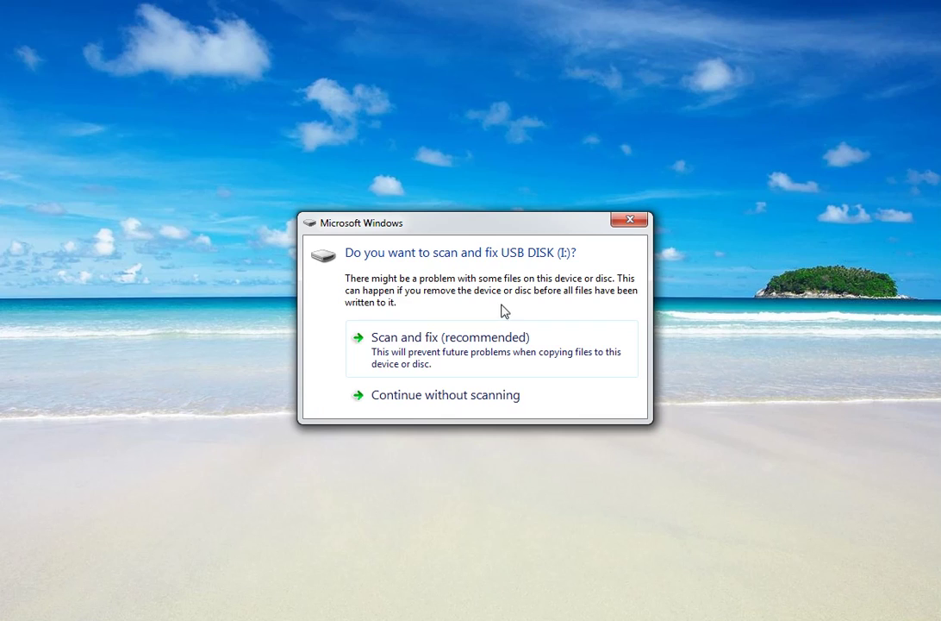
Skip the disk scan, browse the USB's retropie > roms > megadrive folder, then minimize Explorer.
click(490, 393)
click(422, 346)
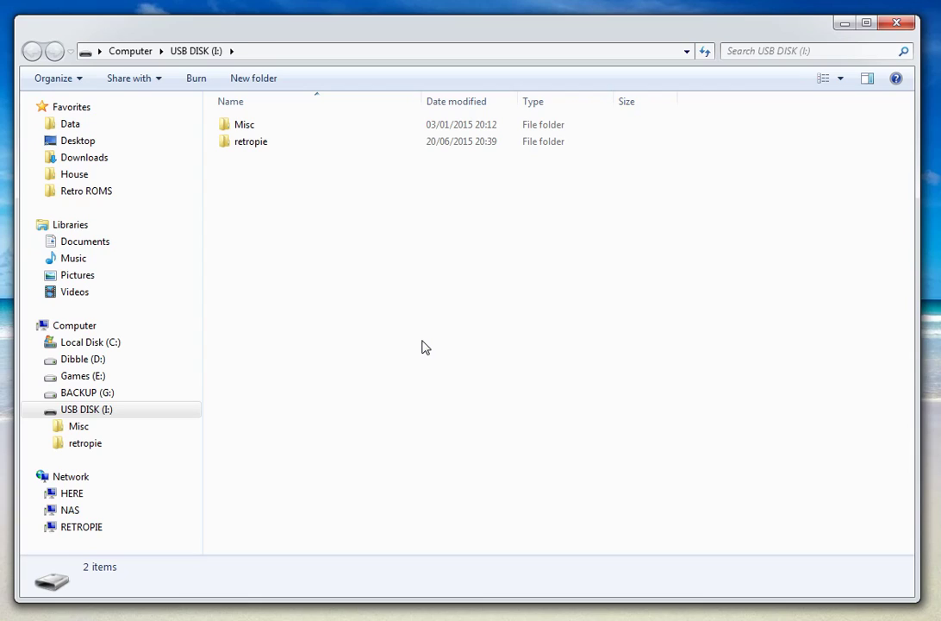
double_click(247, 152)
double_click(248, 153)
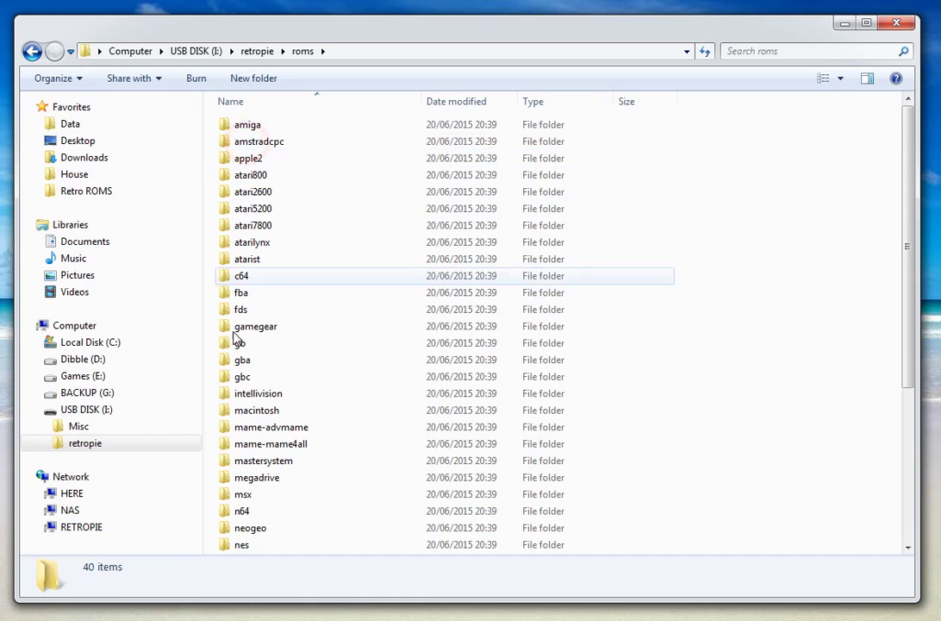
scroll(258, 400, down, 5)
double_click(273, 244)
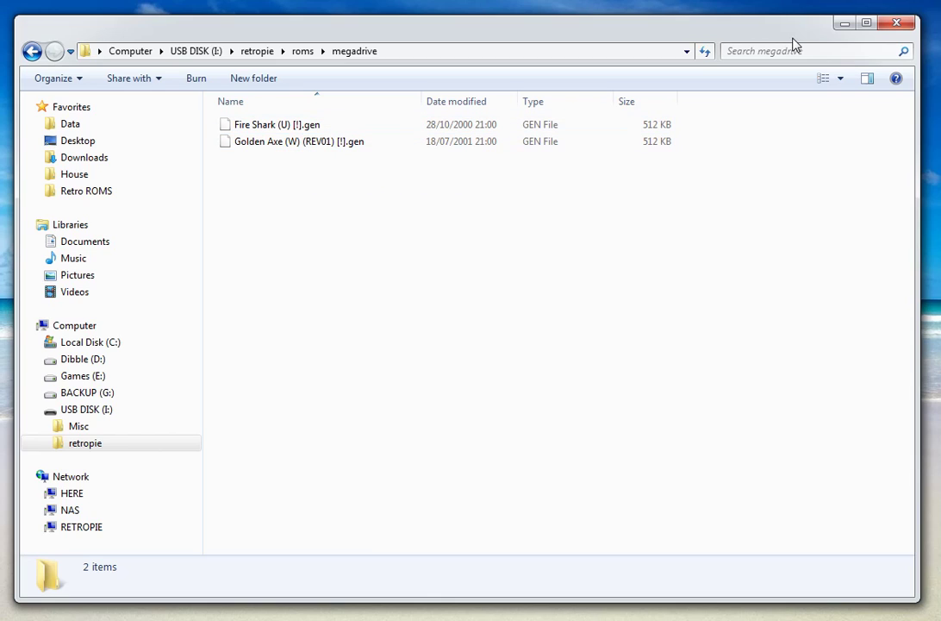
click(841, 24)
key(alt+Tab)
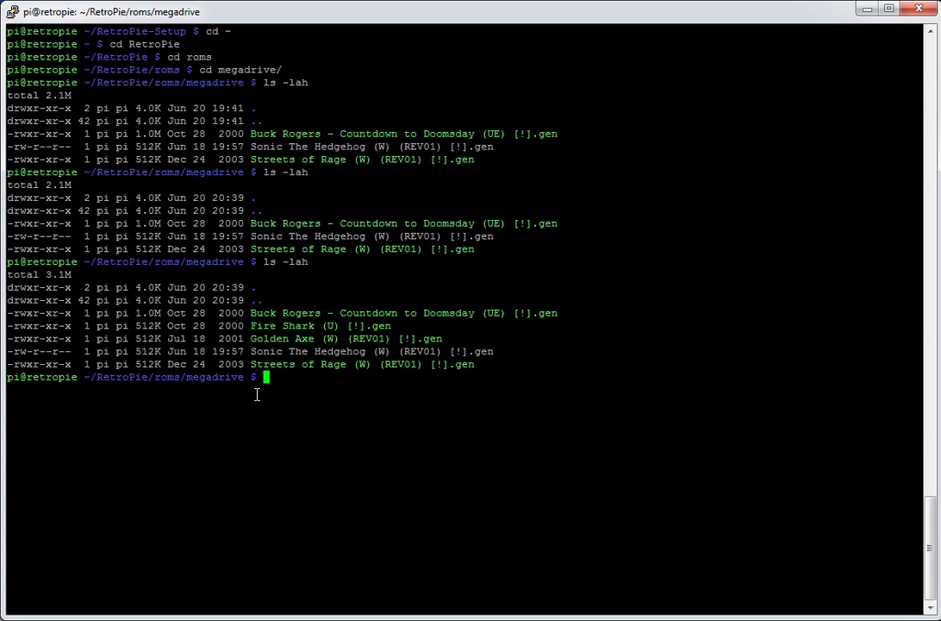
double_click(304, 338)
click(301, 368)
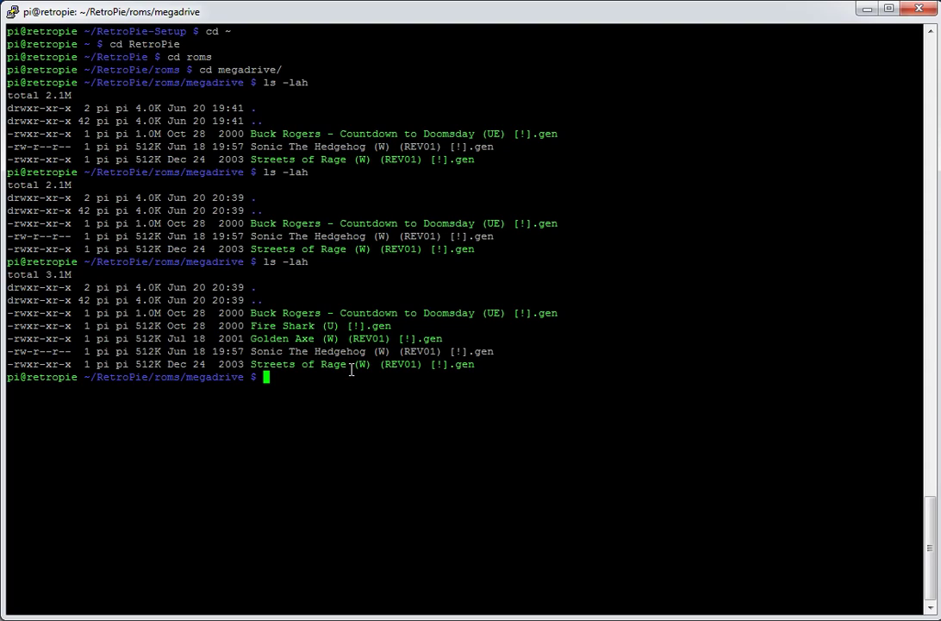